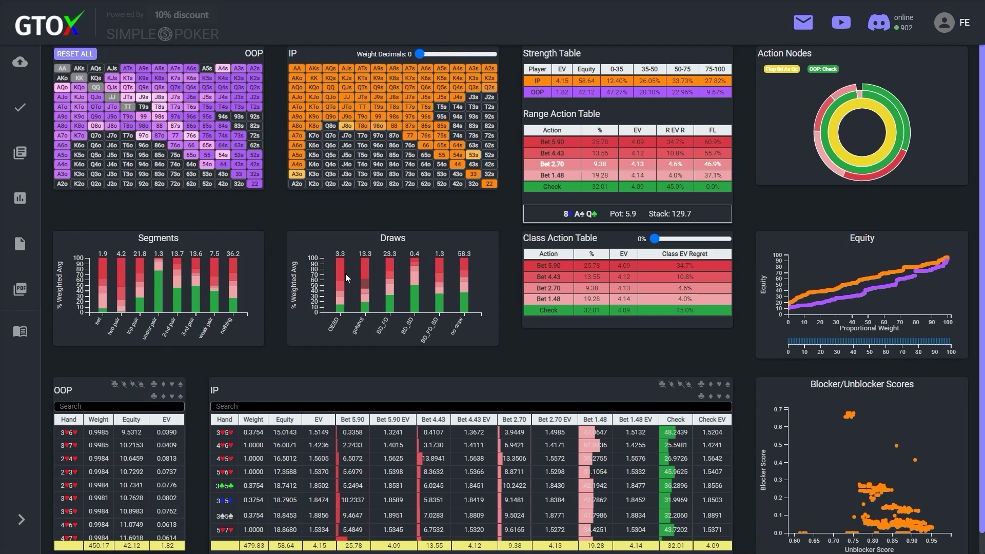
Step: Filter the IP range to the weak pair and nothing segments, with OESD, gutshot and BD_FD_SD draws
mouse_move(234, 292)
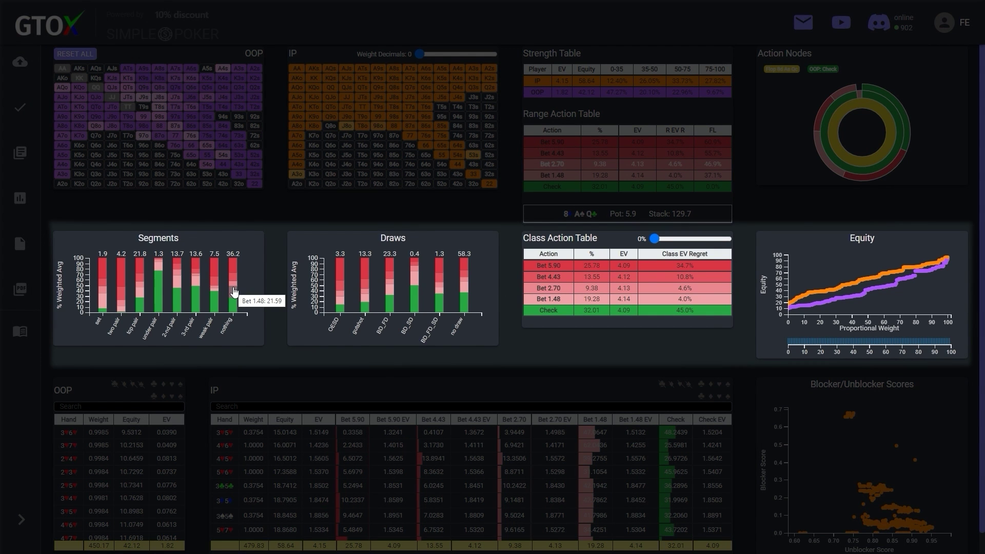
left_click(234, 292)
left_click(214, 290)
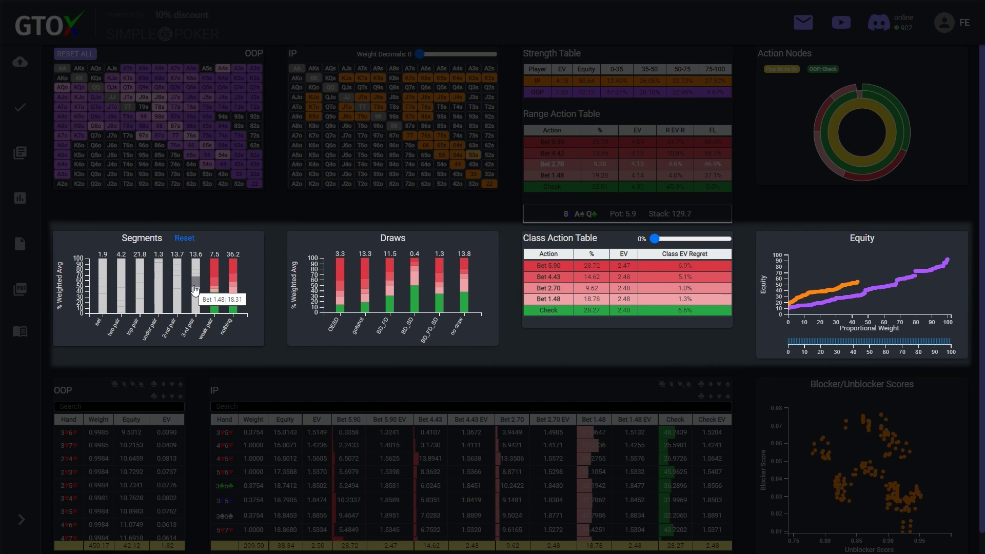
left_click(339, 303)
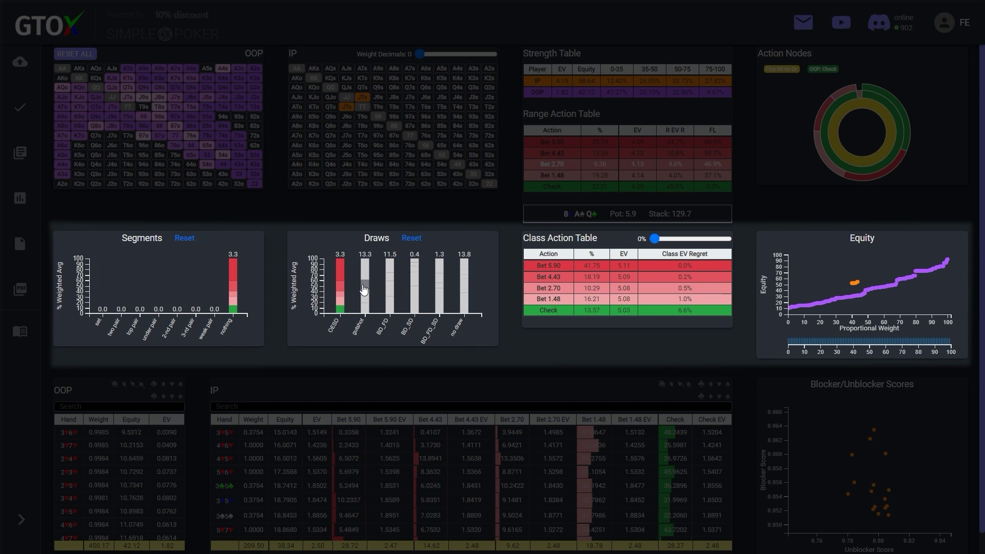
left_click(365, 290)
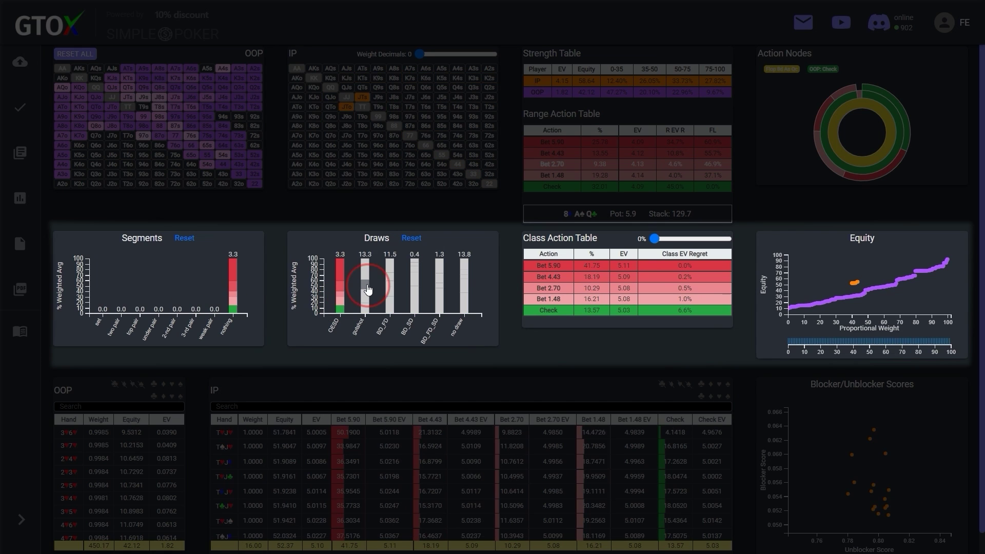
left_click(439, 292)
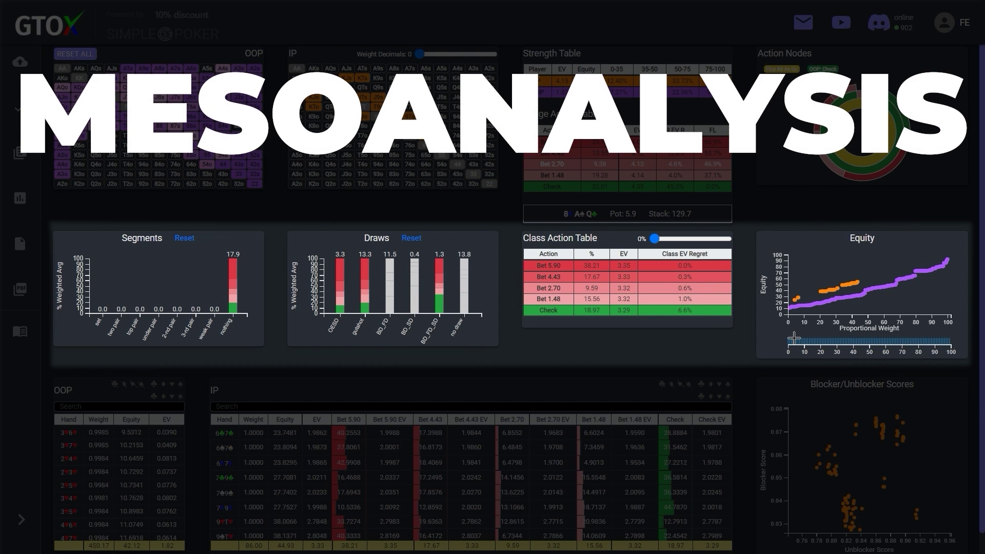
Step: Narrow the Equity graph to about 3–51 on the weight axis and sweep a selection box along the IP curve
left_click_drag(793, 338, 870, 340)
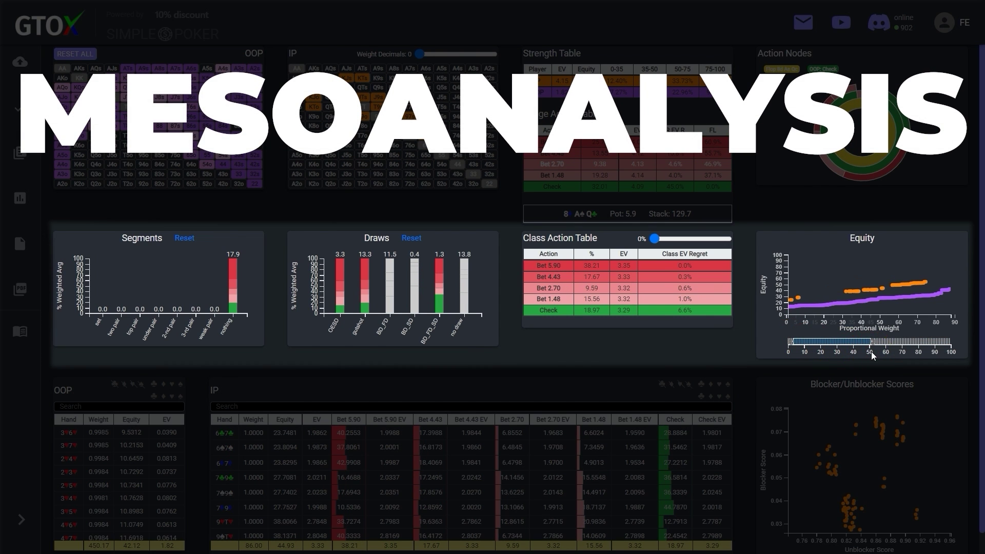
mouse_move(790, 289)
left_mouse_down()
mouse_move(805, 305)
mouse_move(925, 285)
left_mouse_up()
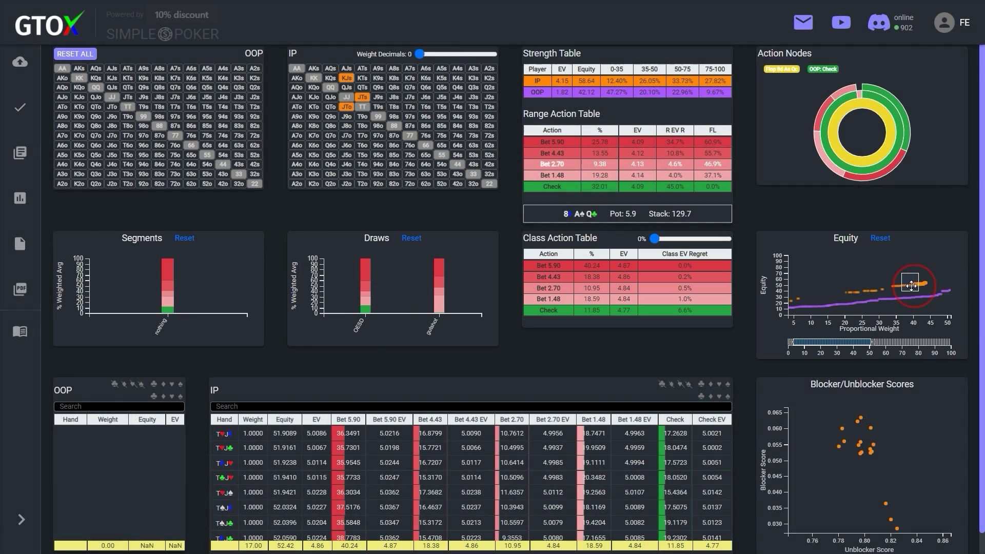
left_click_drag(925, 285, 908, 286)
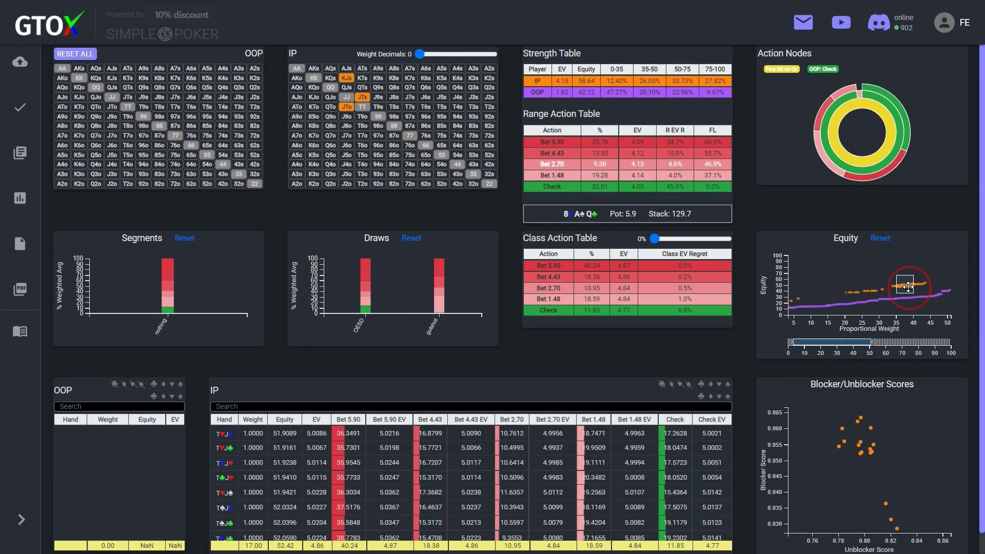
Step: Reset the Equity and Segments filters
left_click(881, 239)
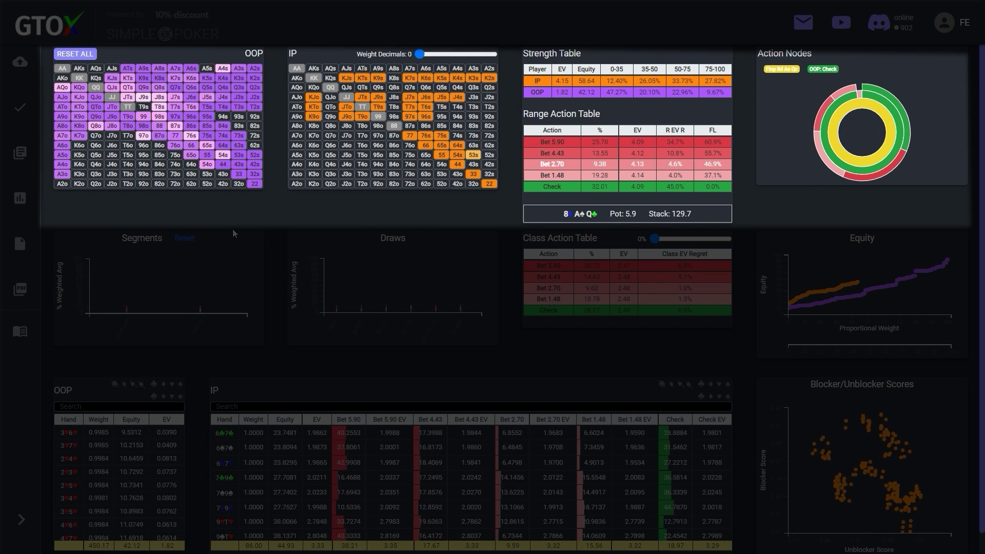
left_click(185, 239)
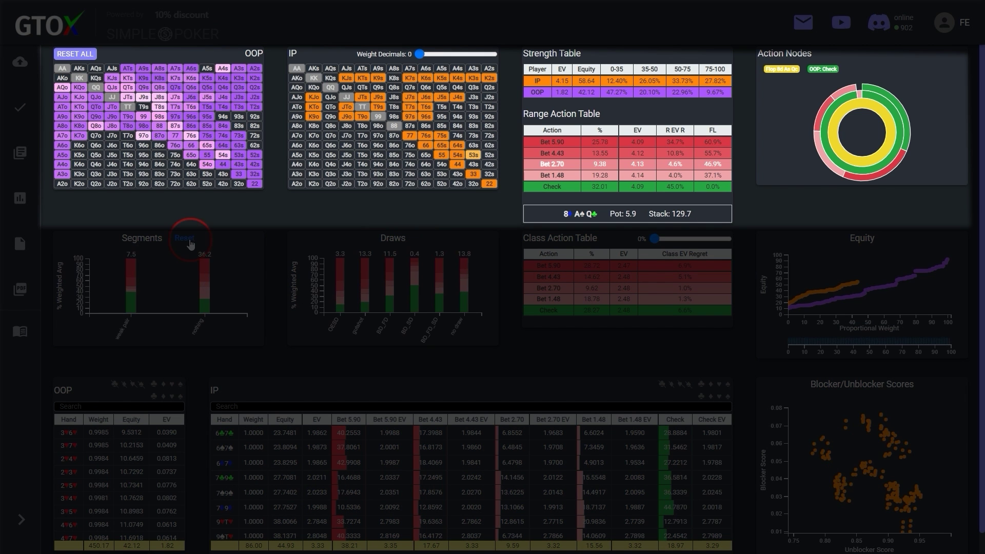
Step: Inspect hand details in the IP and OOP range matrices and the IP equity buckets in the Strength Table
mouse_move(324, 80)
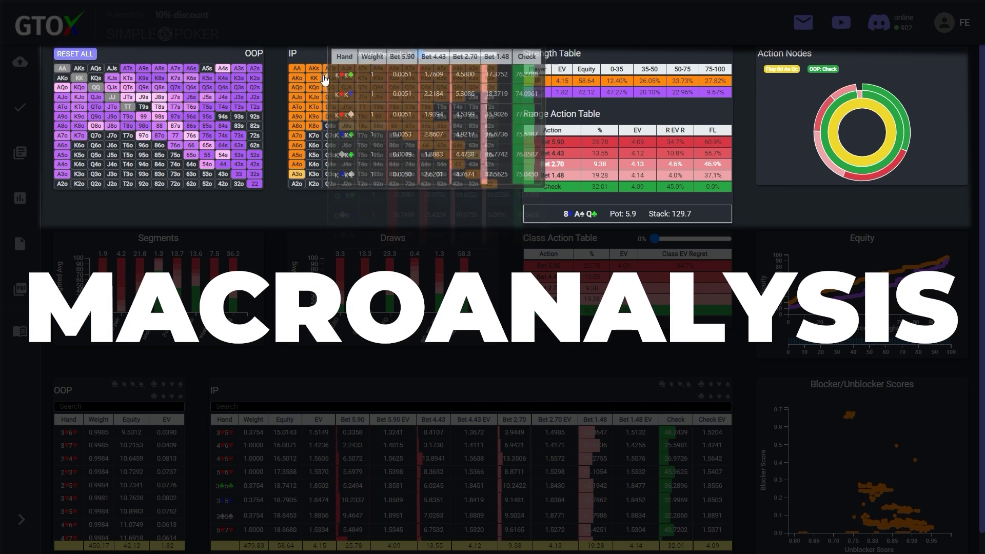
mouse_move(323, 101)
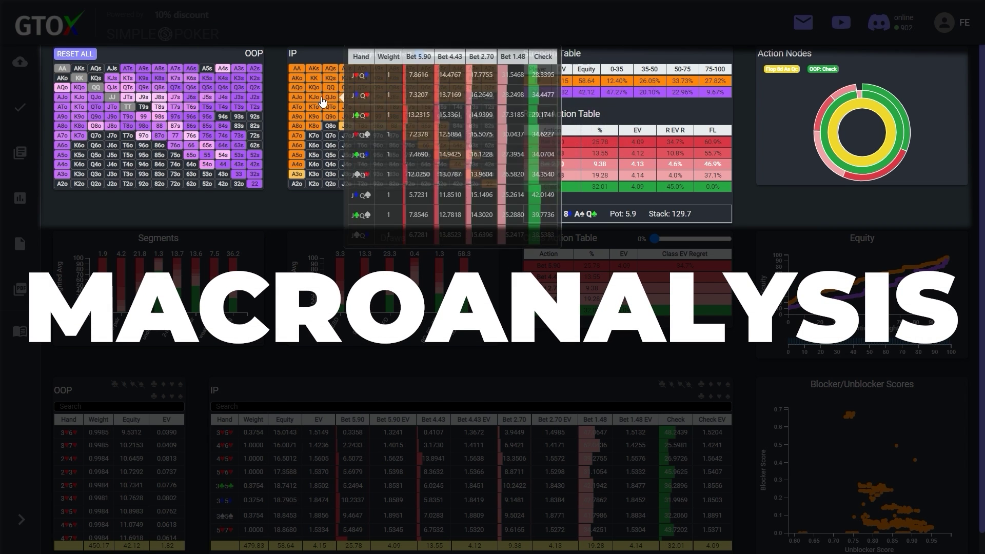
mouse_move(143, 107)
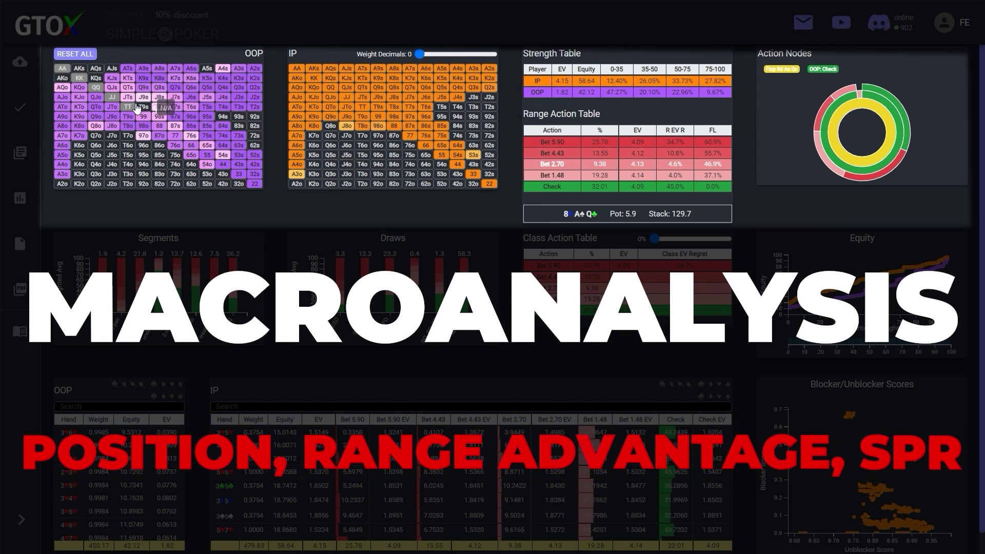
mouse_move(655, 83)
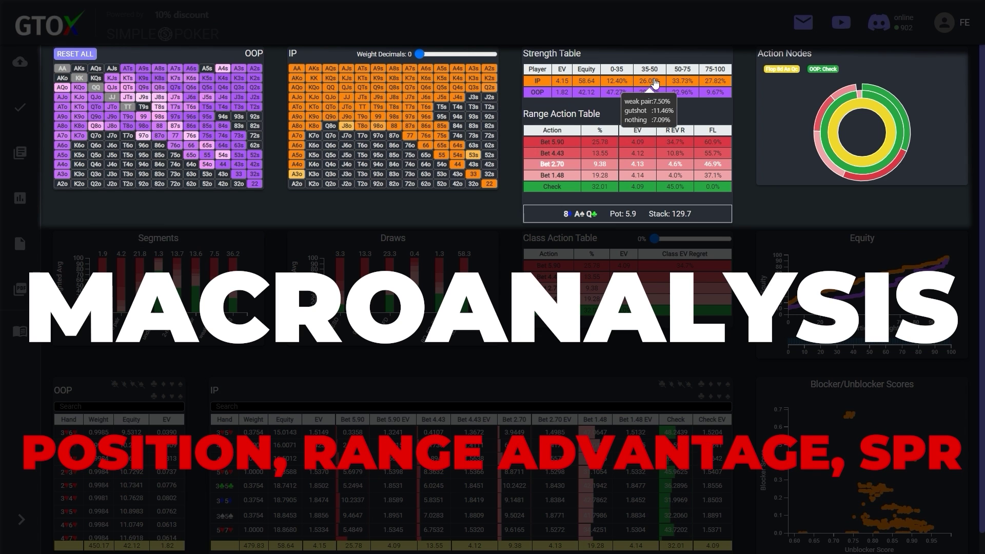
left_click(617, 82)
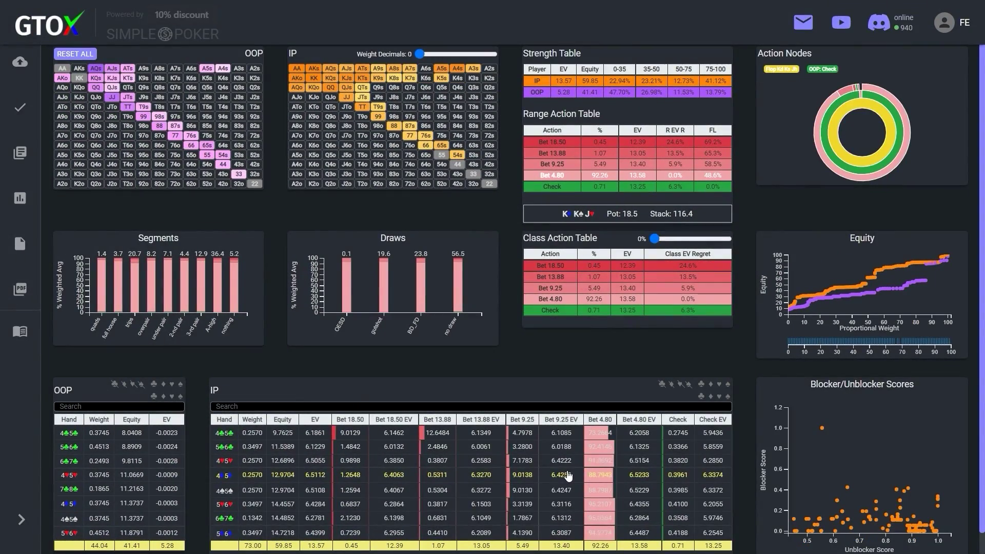
Step: Examine betting frequencies in the IP hand table for the K-K-J flop and checking frequencies in the OOP hand table for the 8-A-Q flop
scroll(567, 476, "down", 5)
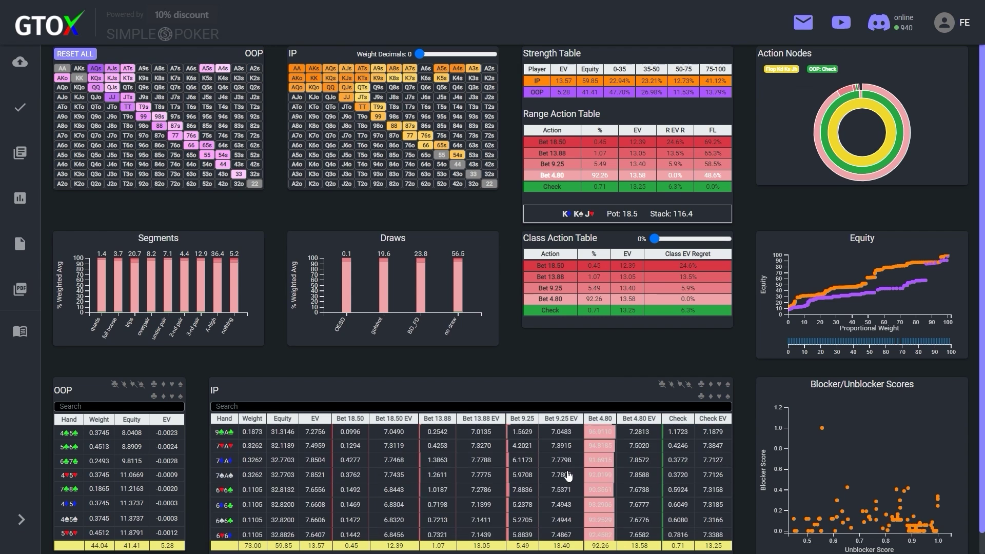
scroll(567, 476, "down", 10)
scroll(567, 476, "down", 10)
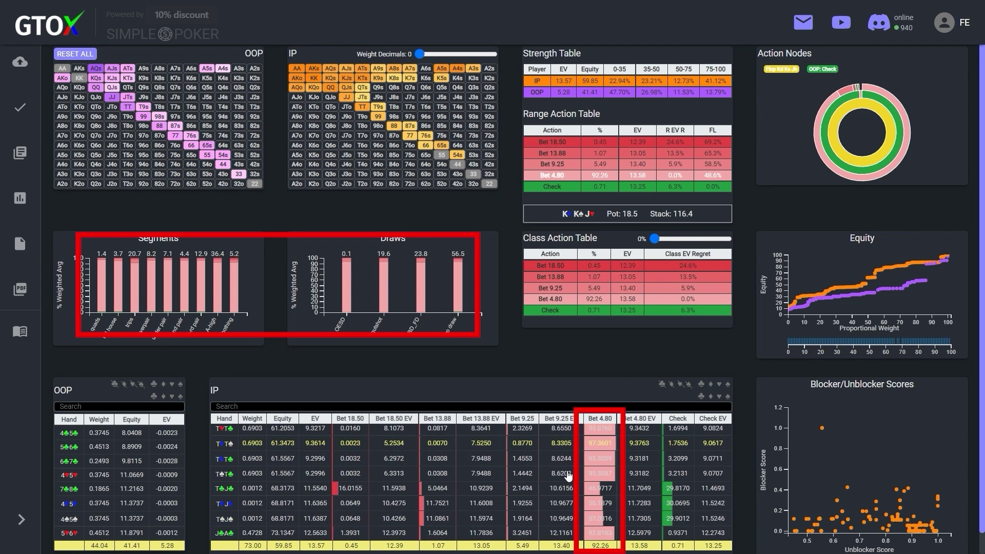
scroll(568, 476, "down", 3)
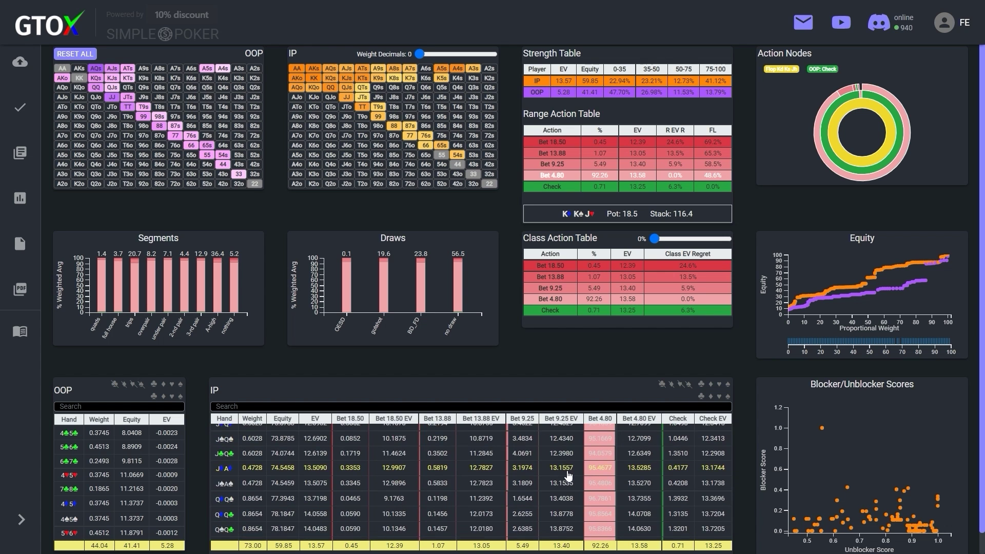
scroll(567, 476, "down", 3)
scroll(568, 476, "down", 5)
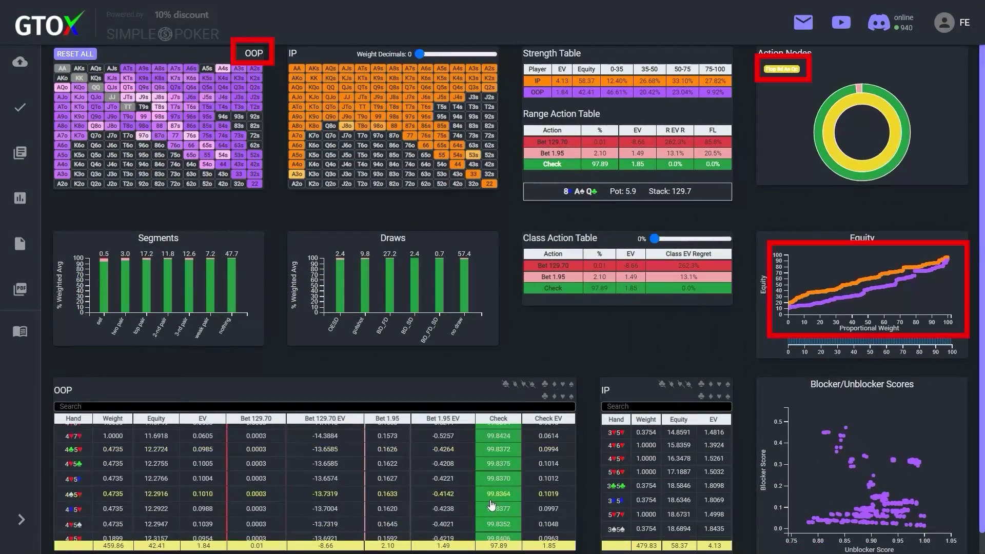
scroll(492, 506, "down", 4)
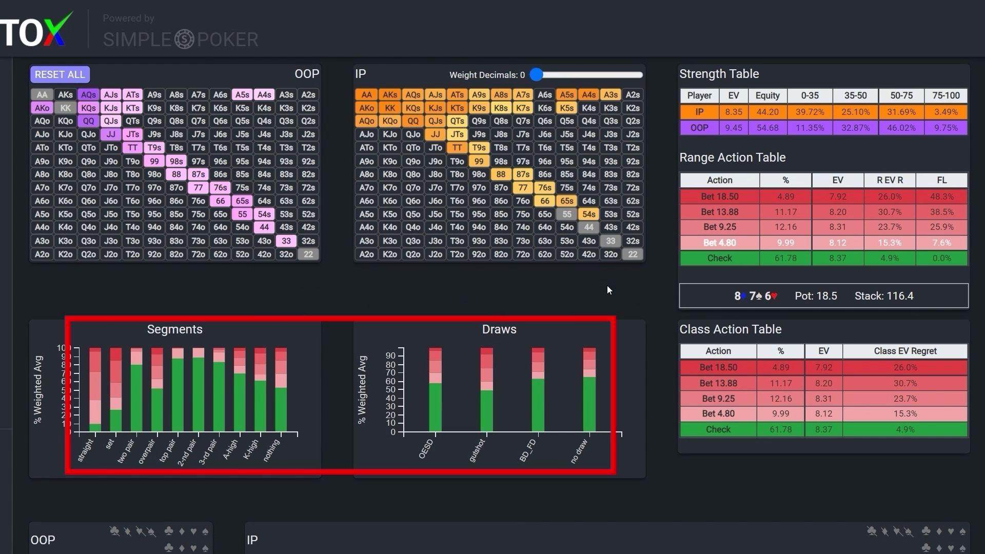
Step: Isolate straights on the 8-7-6 flop, and then the top pair through 3rd pair segments, to compare Class EV Regret
left_click(97, 390)
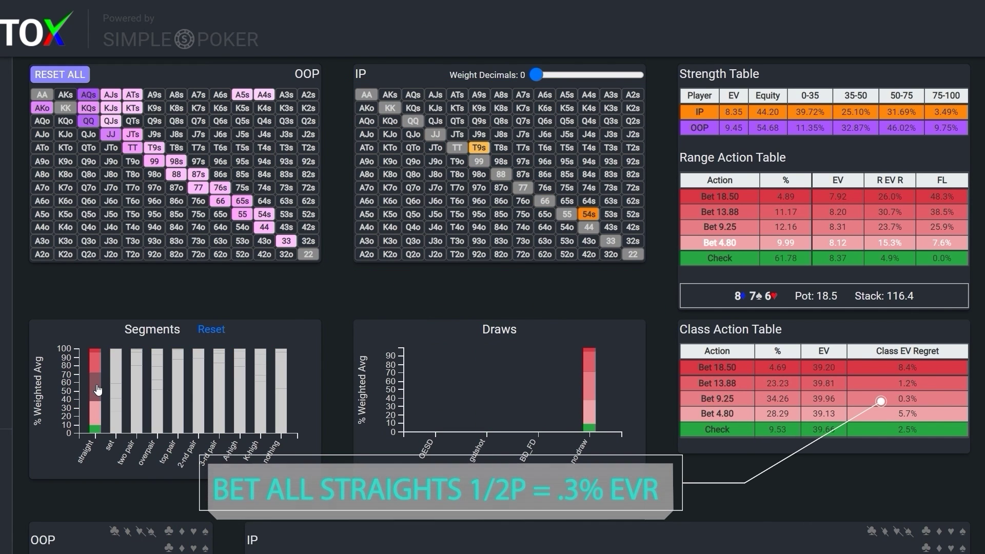
left_click(178, 394)
left_click(222, 399, "shift")
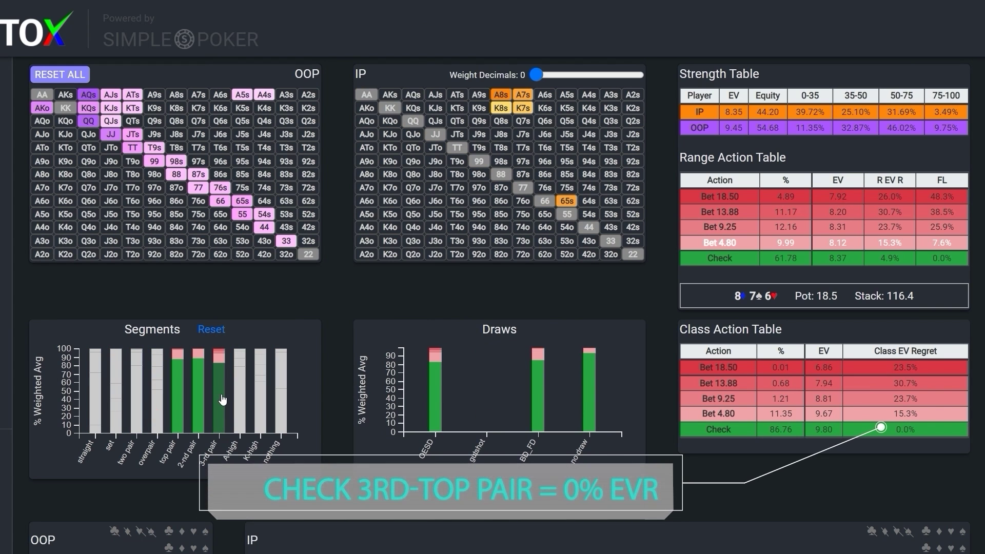
Step: Reset the Segments filter and isolate the gutshot draws
left_click(211, 329)
left_click(487, 394)
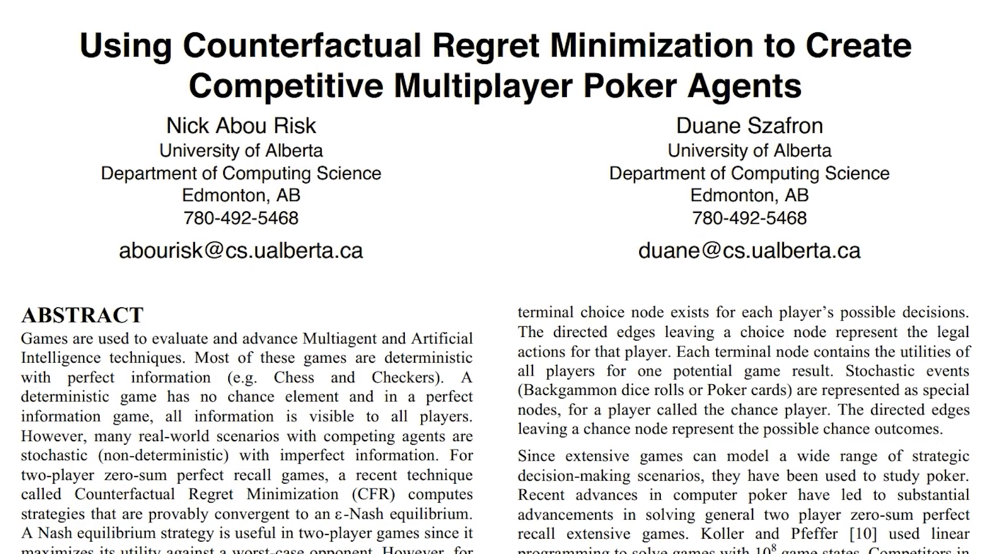
Step: In the counterfactual regret minimization paper, highlight the opening card abstraction sentences on page 160 and the sentence on playing same-bucket hands the same way
scroll(518, 196, "down", 15)
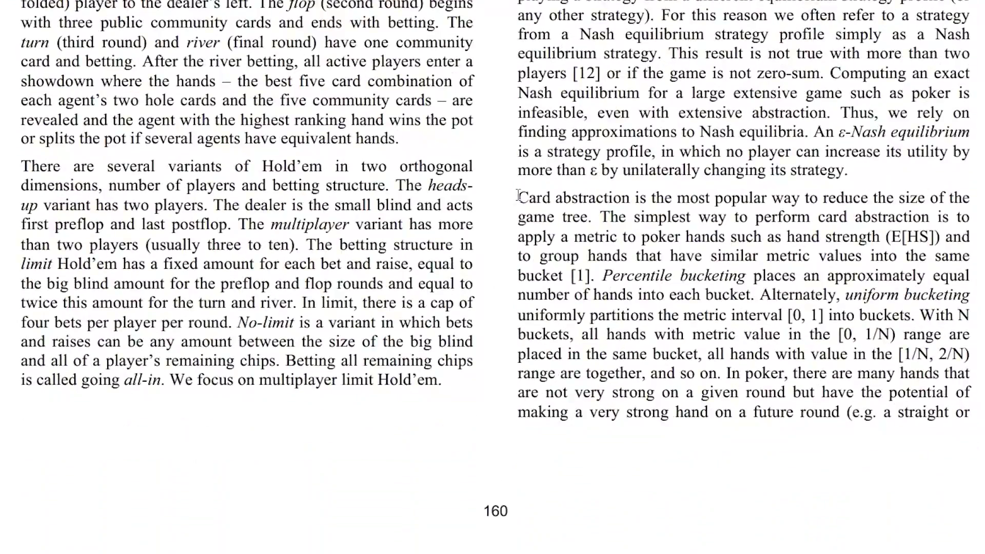
left_click_drag(522, 197, 591, 277)
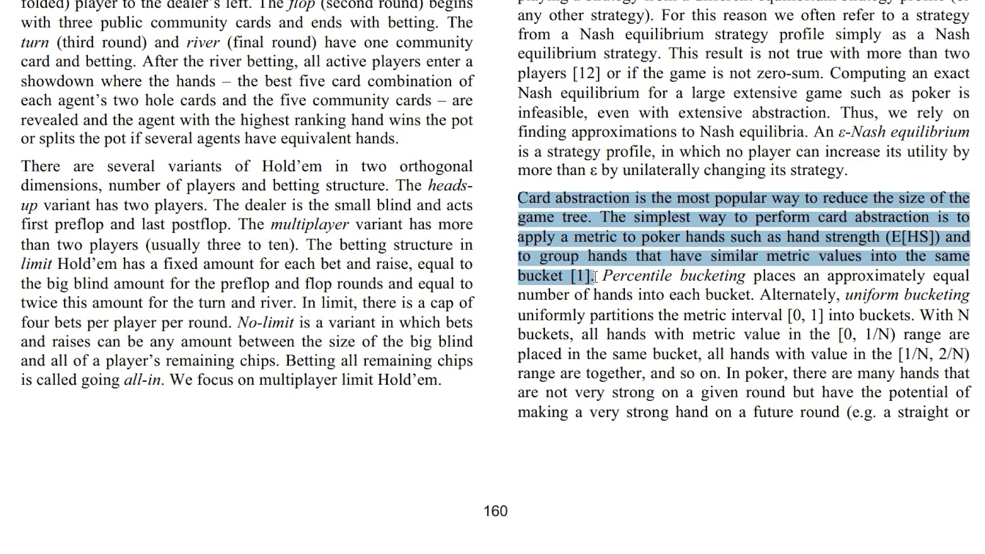
scroll(595, 277, "down", 5)
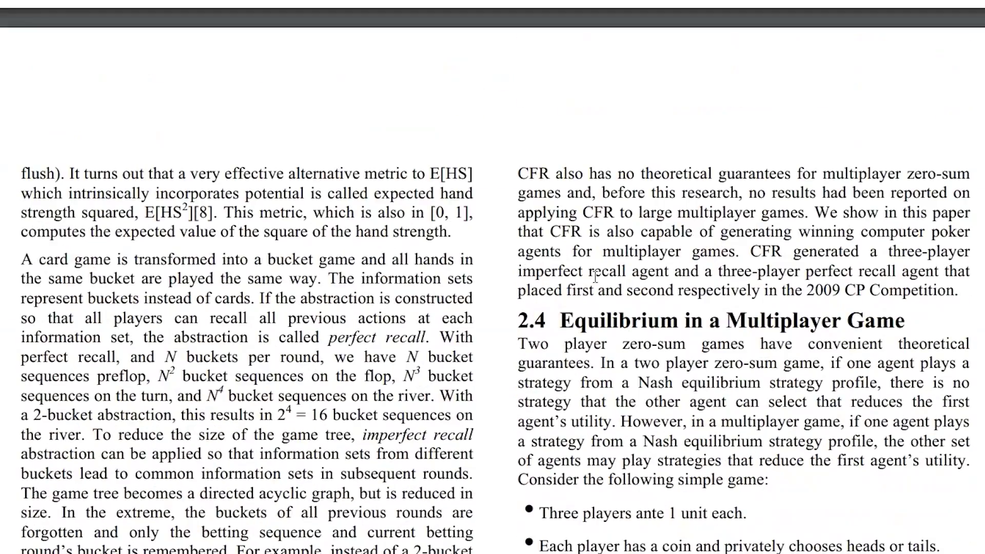
left_click_drag(22, 258, 318, 280)
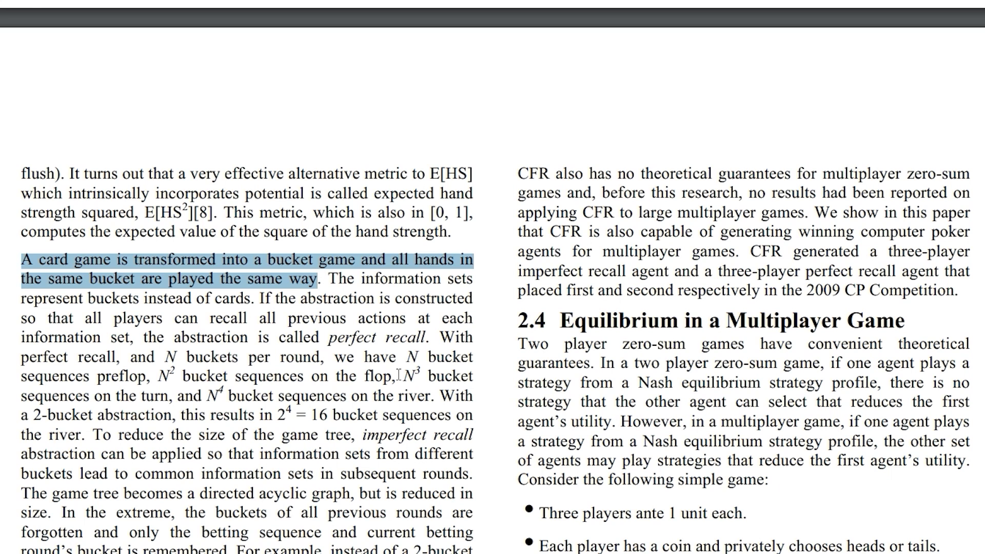
scroll(492, 308, "up", 2)
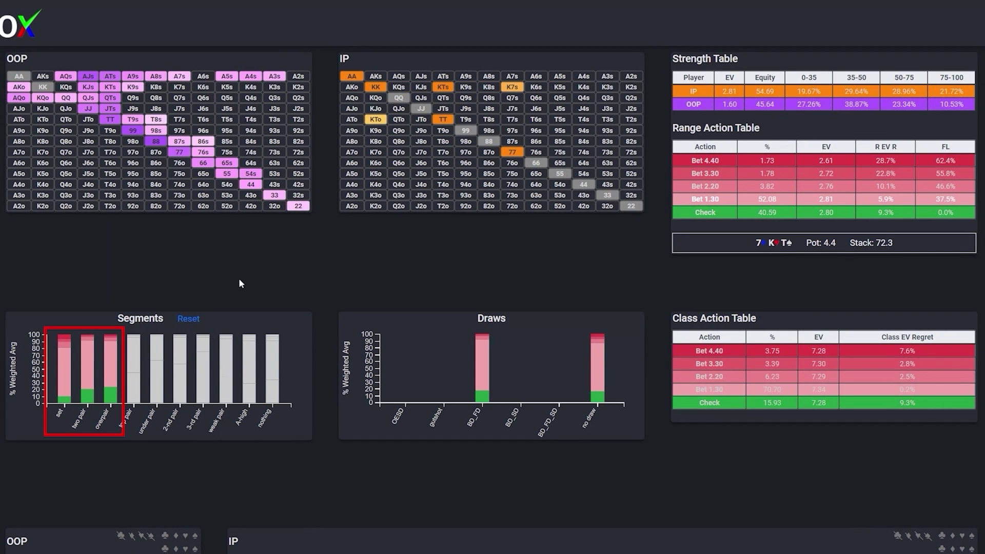
Step: In the solver report for the 7-K-T flop, filter the IP range to the weak pair, A-high and nothing segments
left_click(145, 364)
left_click_drag(145, 364, 272, 360)
mouse_move(356, 91)
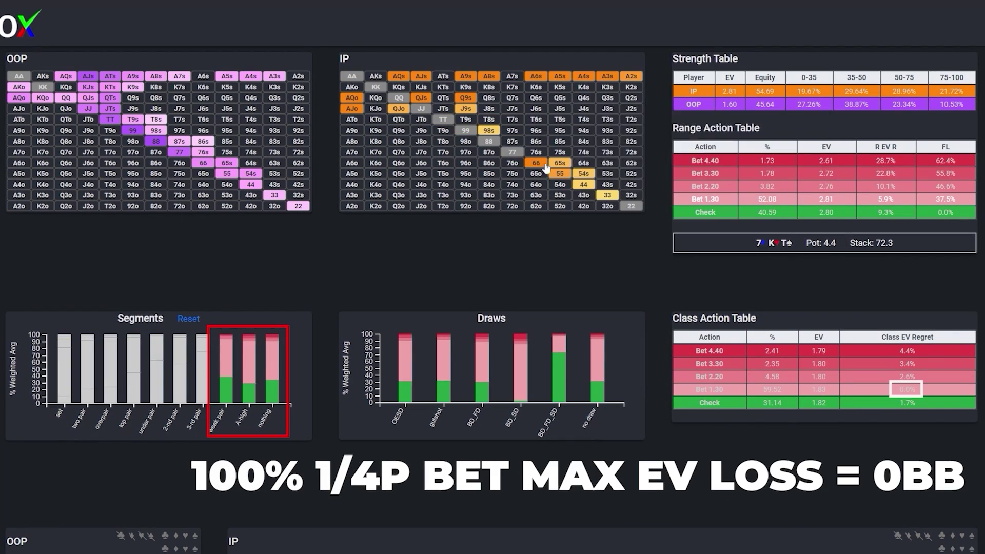
Step: Reset the Segments filter and inspect action frequencies for individual hands in the full IP range matrix
left_click(188, 318)
mouse_move(396, 94)
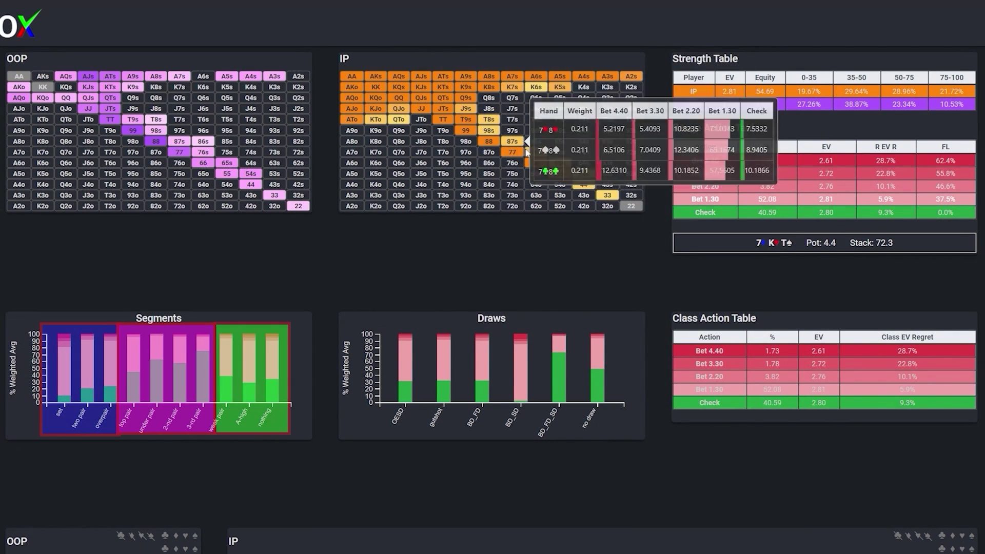
mouse_move(632, 88)
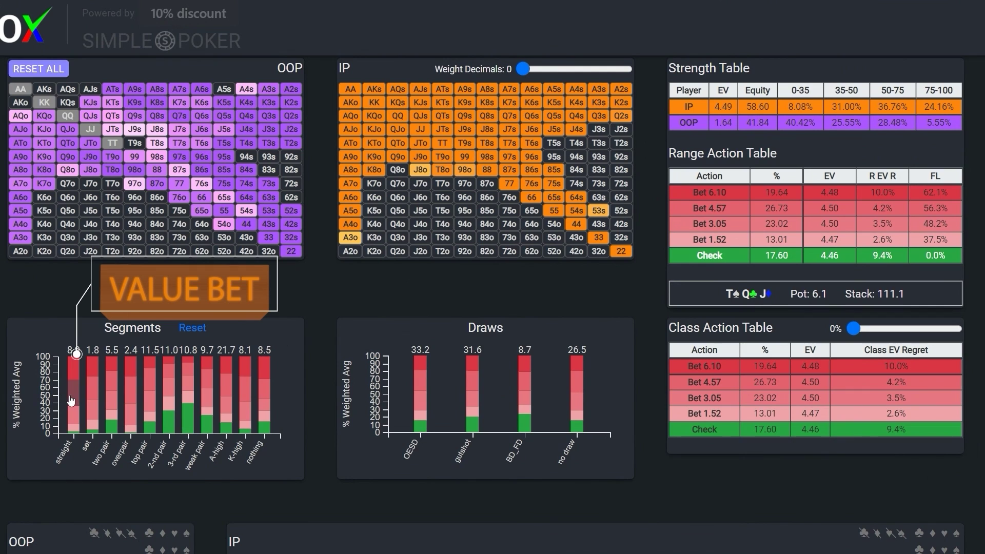
Step: On the T-Q-J flop, isolate IP straights, sets and two pairs, and limit the OOP range to the 35-50 and 50-75 equity buckets
left_click_drag(61, 395, 109, 399)
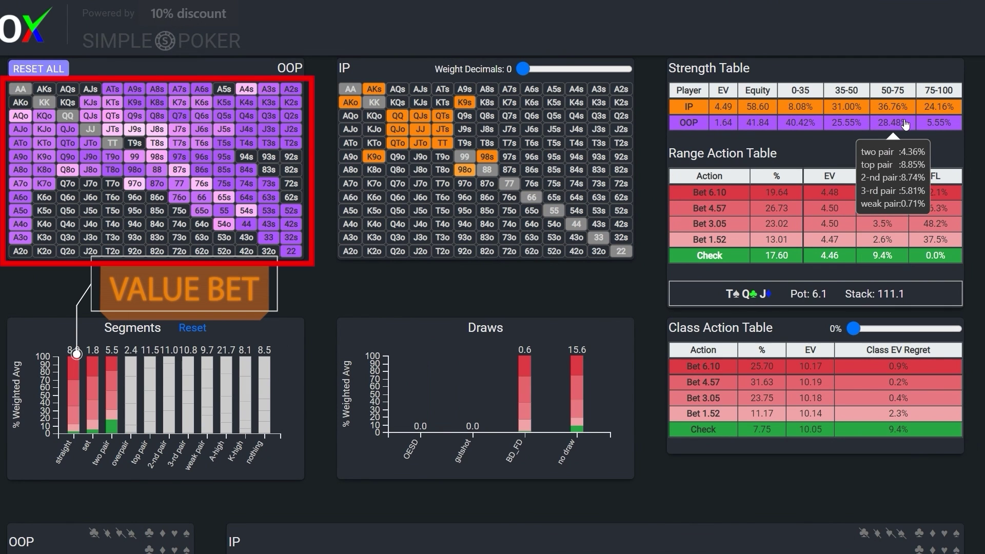
left_click(905, 124)
left_click(856, 125)
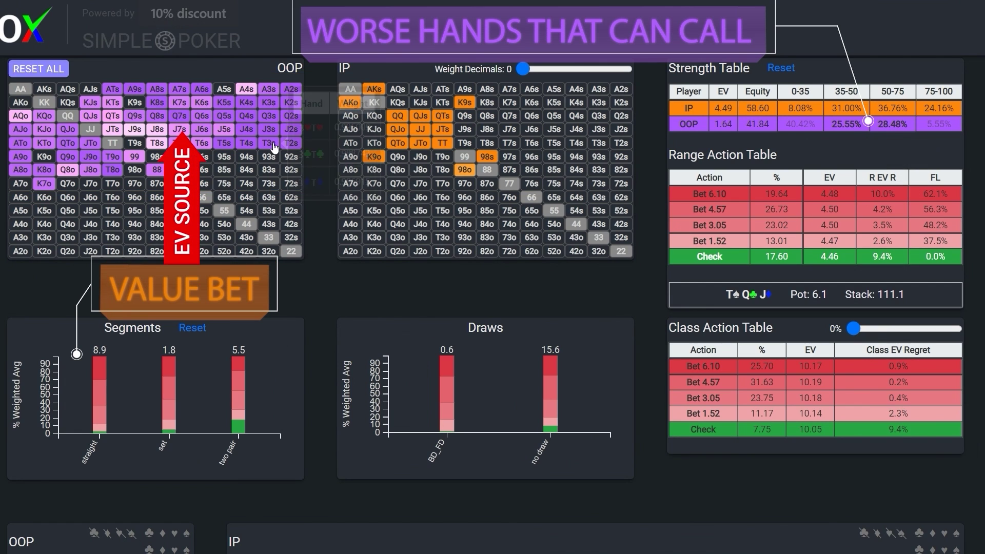
mouse_move(217, 138)
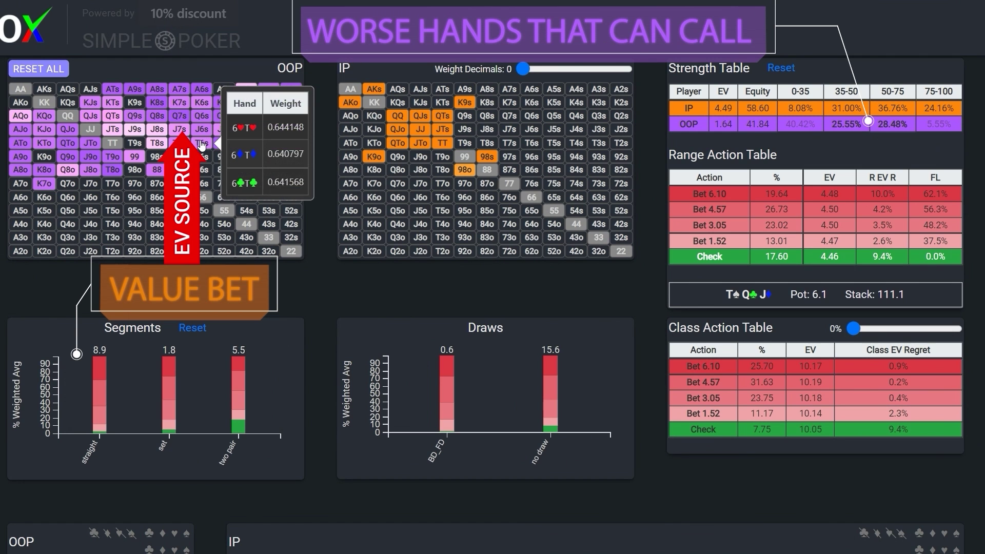
mouse_move(156, 170)
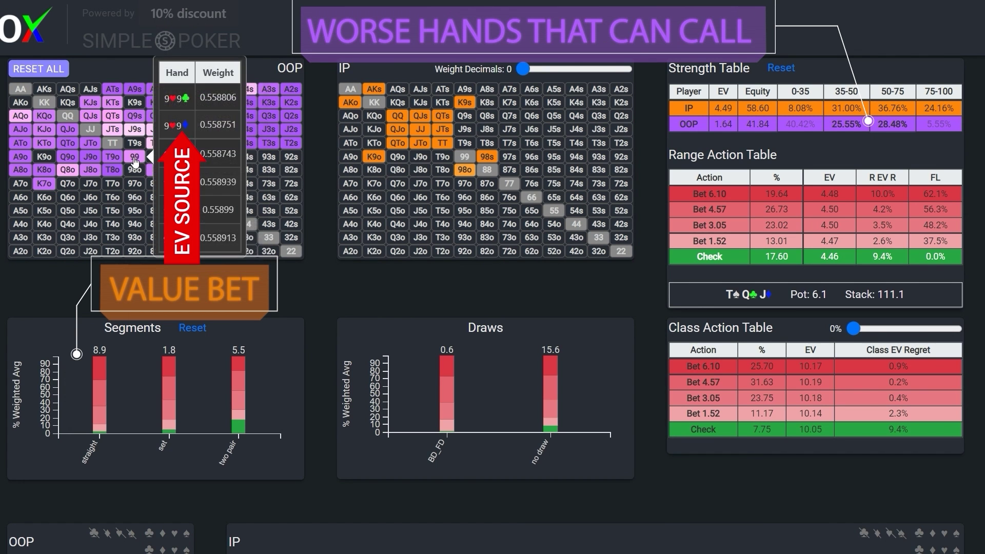
Step: Inspect the combo weights of individual OOP hands, including 99, QTo and AJo, in the filtered range matrix
mouse_move(84, 158)
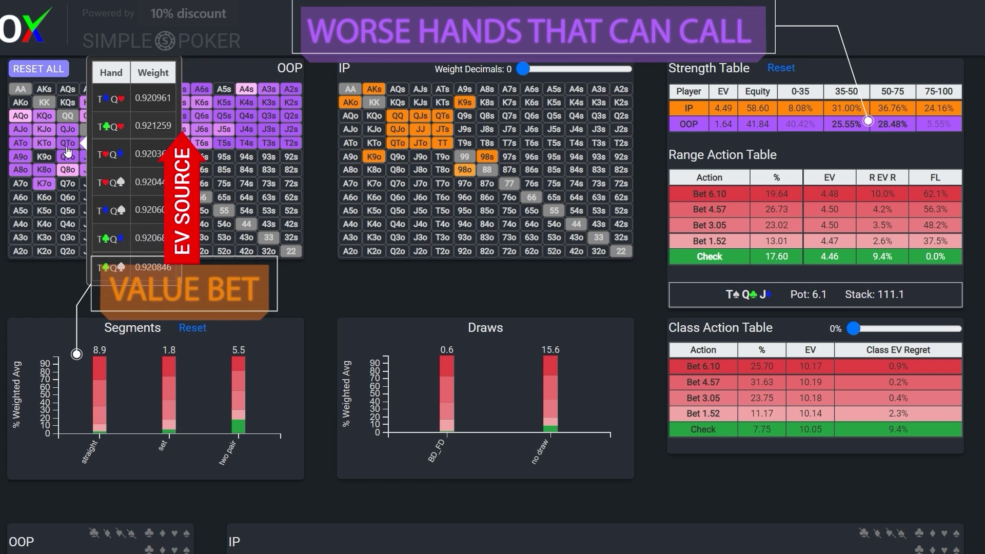
mouse_move(19, 171)
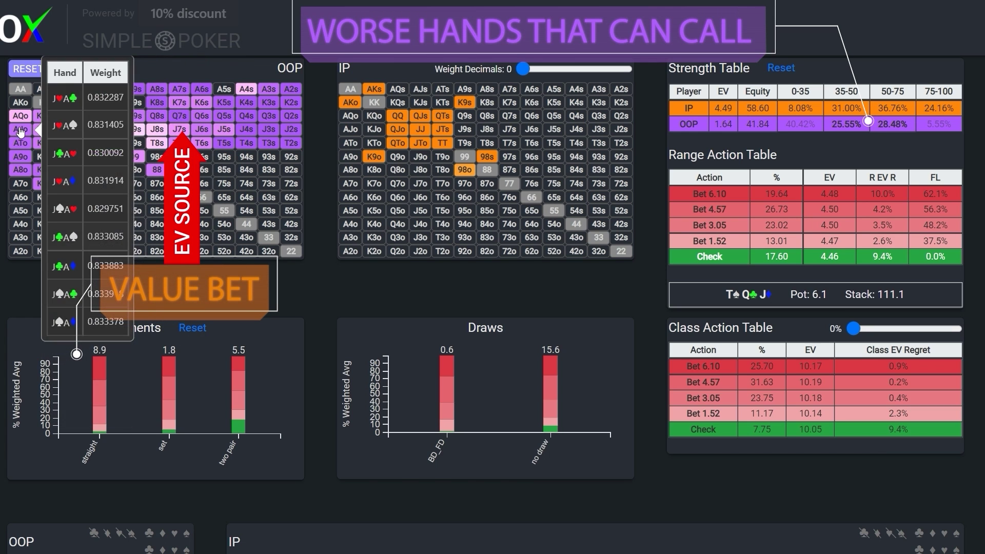
mouse_move(198, 92)
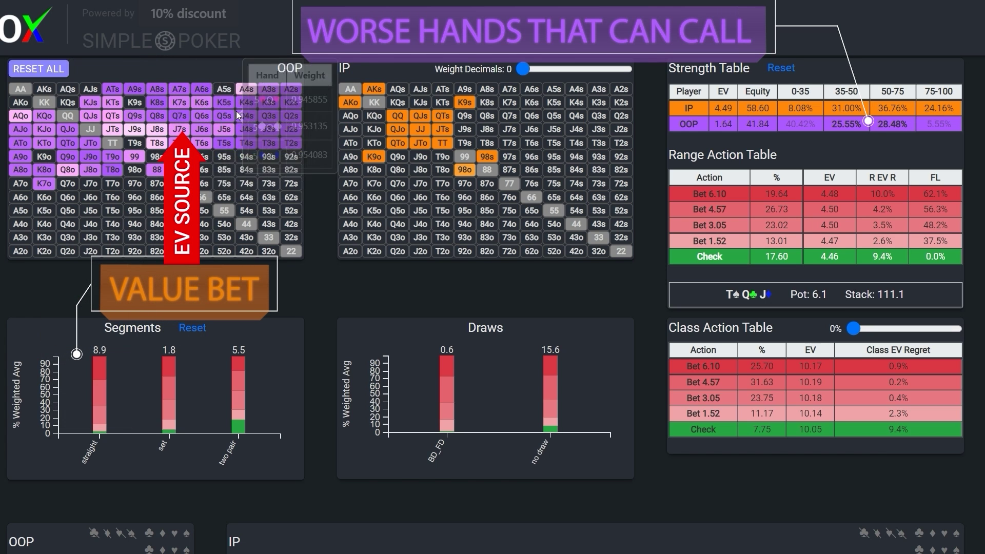
mouse_move(294, 92)
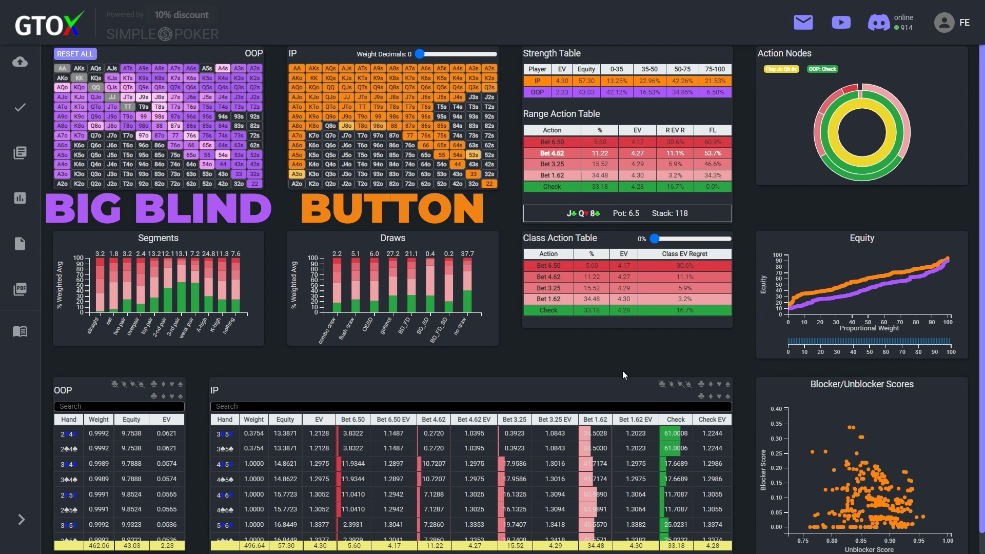
Step: On the J-Q-8 flop, filter the Equity chart to hands above about 70 equity and to the lower 50 of proportional weight, clearing each filter
mouse_move(390, 128)
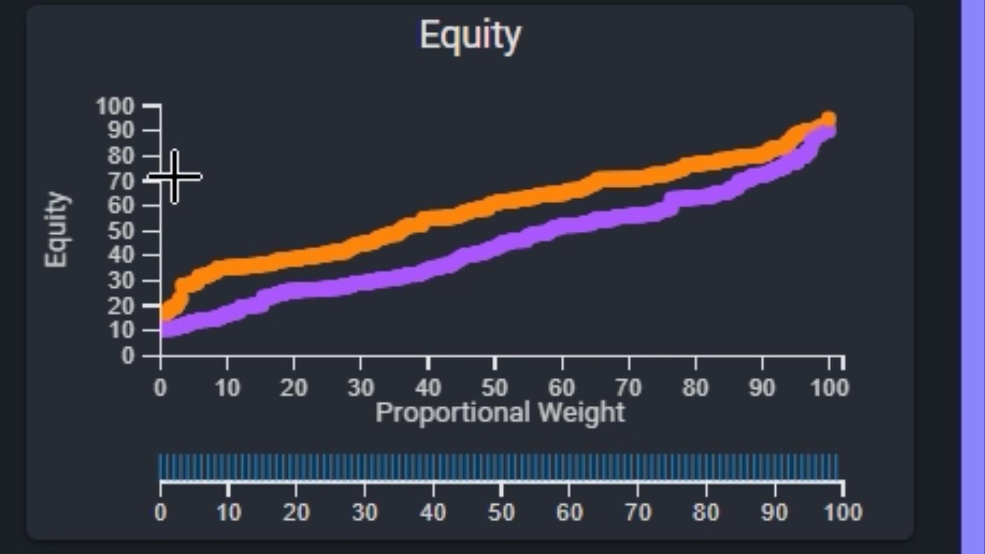
mouse_move(169, 180)
left_mouse_down()
mouse_move(655, 136)
mouse_move(980, 61)
left_mouse_up()
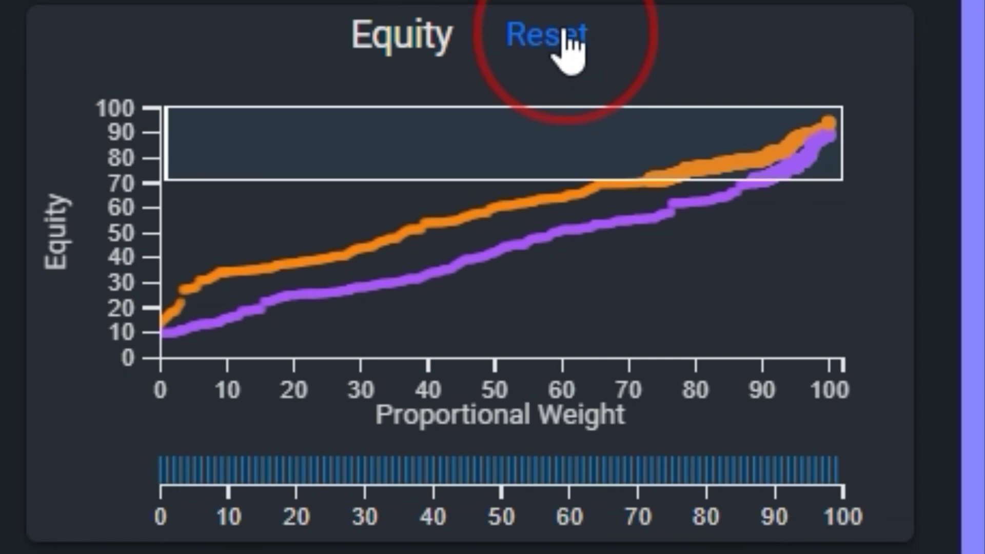
left_click(563, 33)
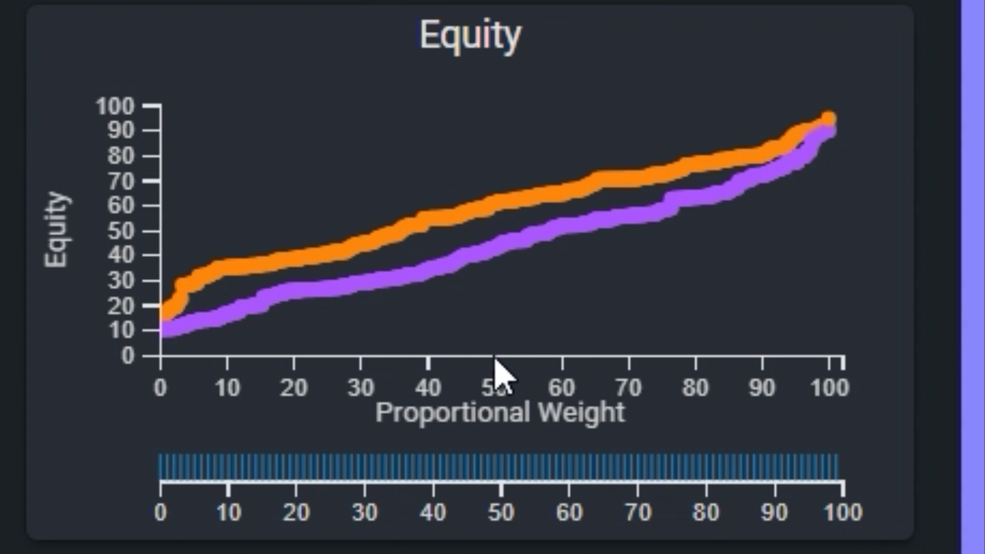
left_click_drag(492, 353, 72, 84)
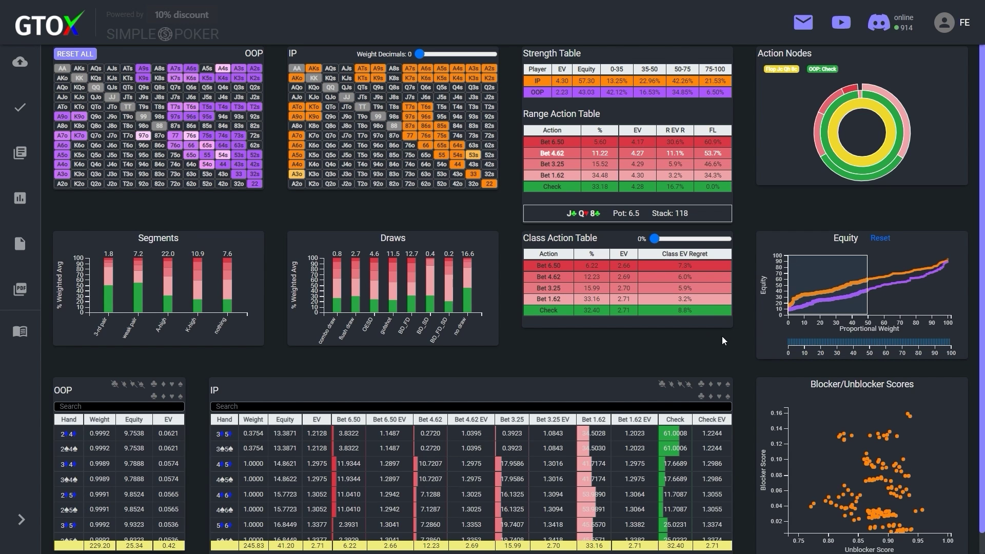
left_click(881, 238)
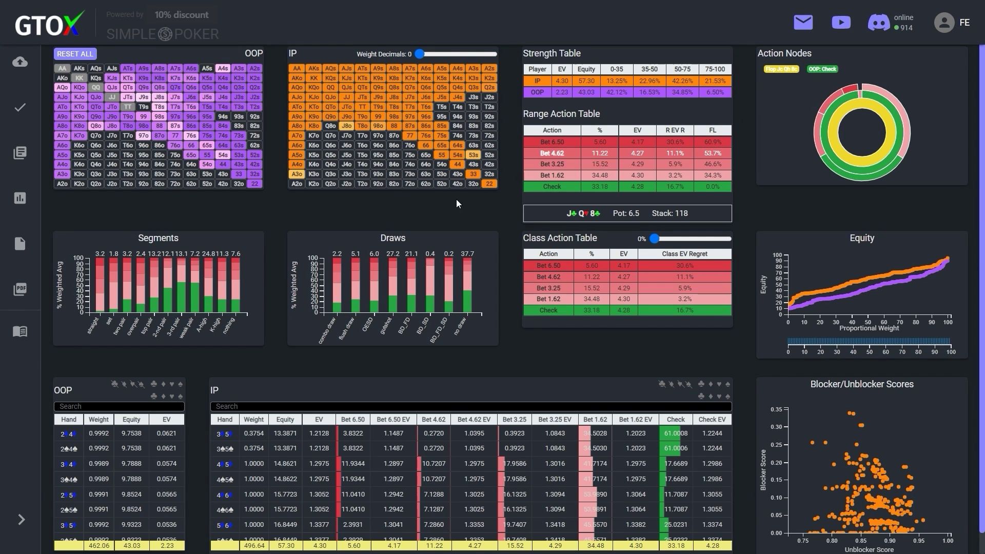
Step: Isolate IP 88, zoom the Equity chart to about 90-100 weight, filter to OOP hands above its equity, inspect T9o, and clear the filter
mouse_move(394, 129)
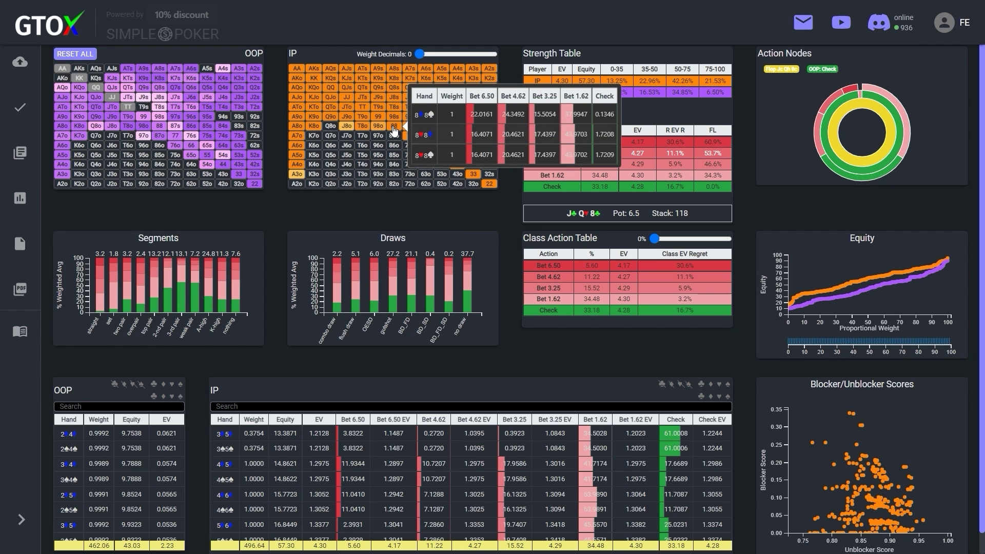
left_click(393, 129)
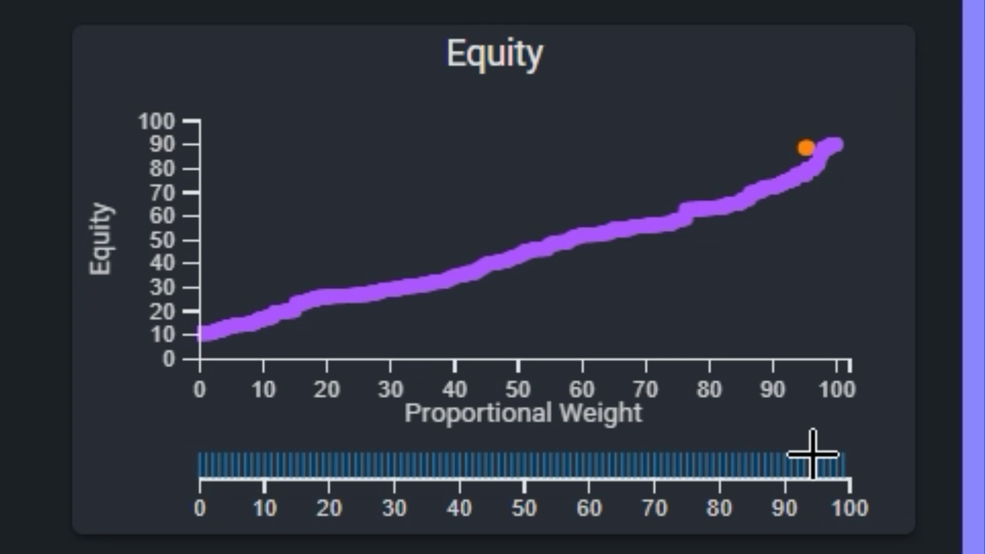
left_click(782, 452)
left_click_drag(781, 452, 918, 518)
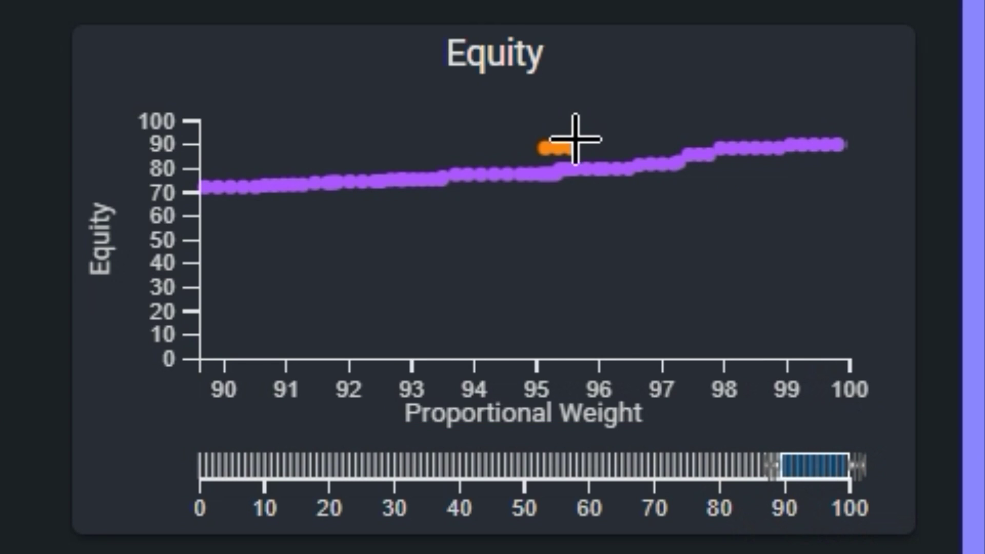
mouse_move(540, 148)
left_mouse_down()
mouse_move(918, 165)
mouse_move(934, 22)
left_mouse_up()
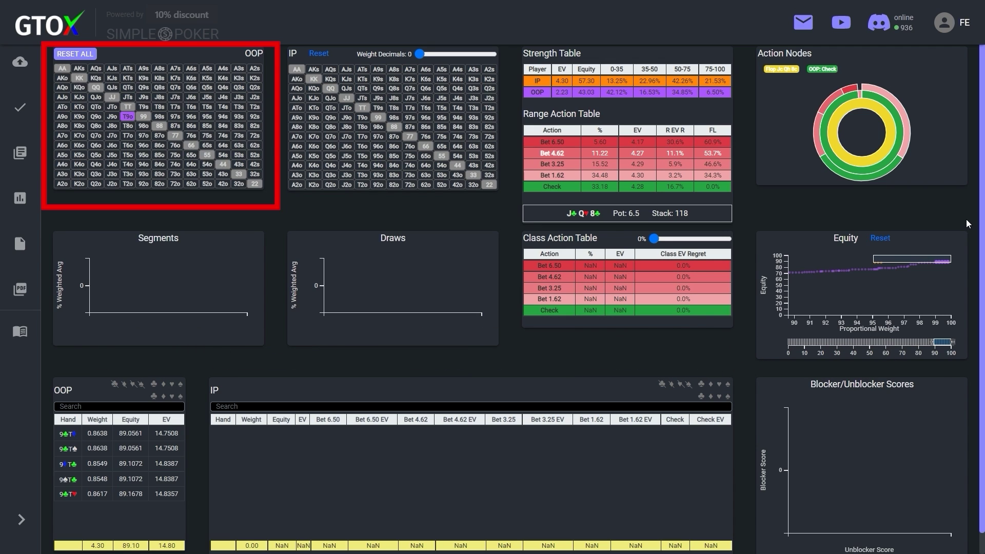
mouse_move(127, 117)
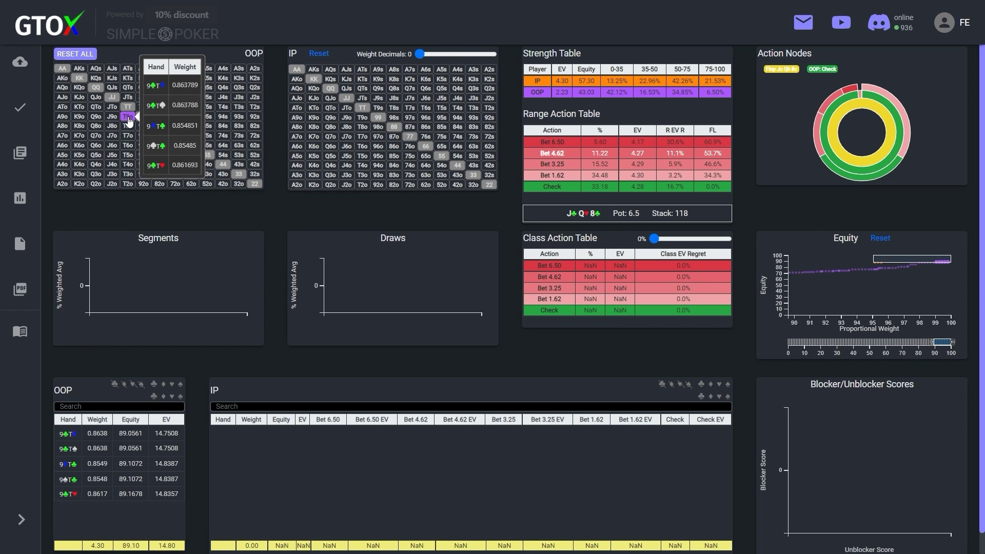
left_click(877, 237)
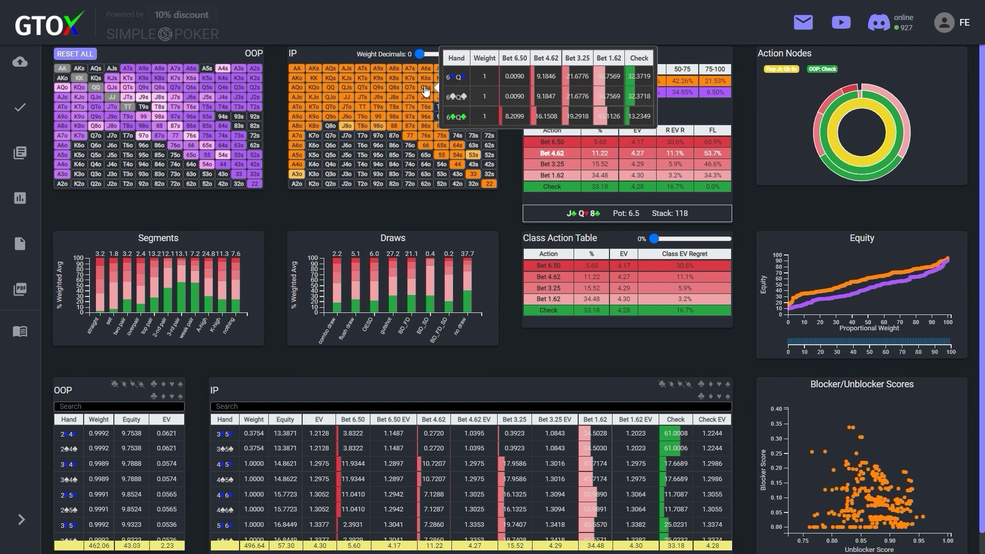
Step: Isolate the Q♦6♦ combo in the IP range and filter the Equity chart to the OOP hands below its equity
left_click(425, 88)
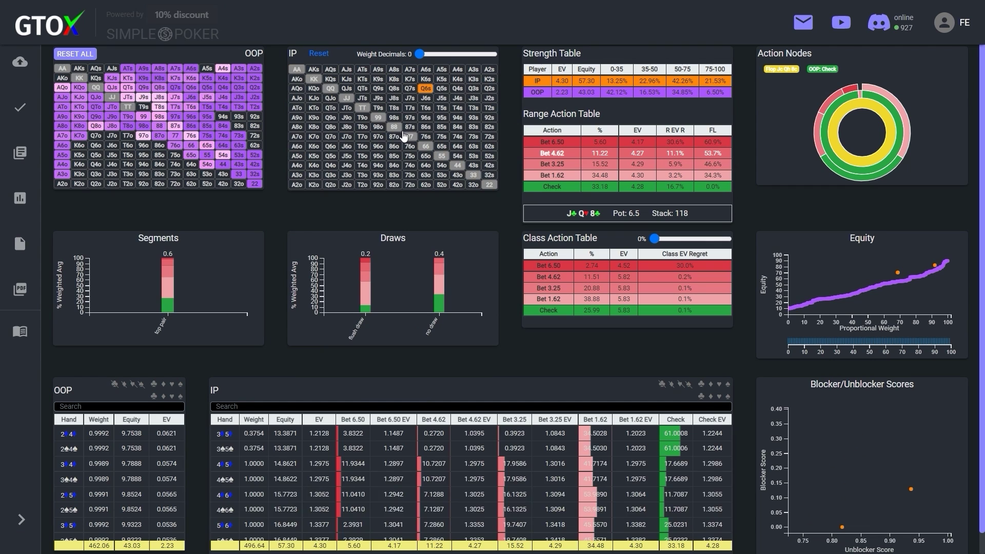
left_click(221, 434)
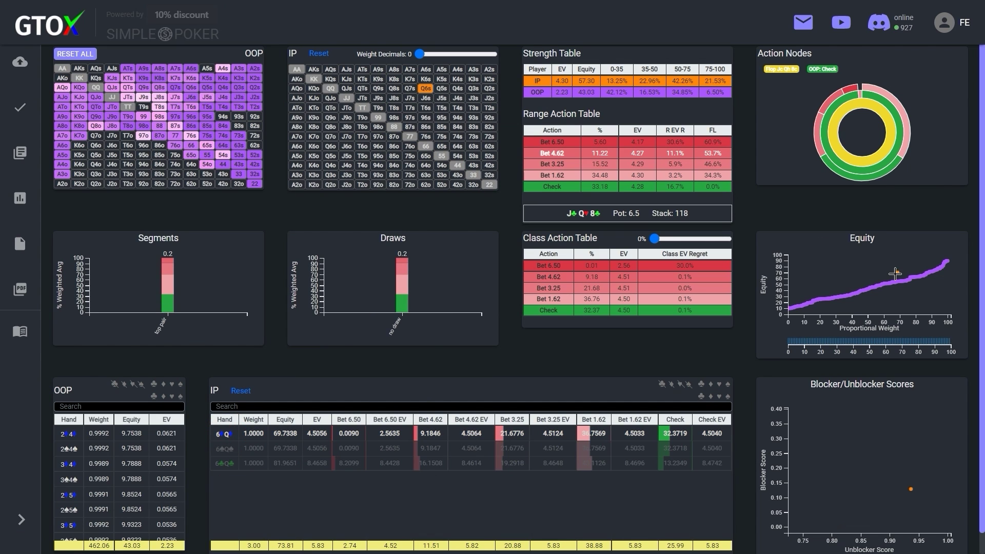
left_click_drag(895, 270, 724, 361)
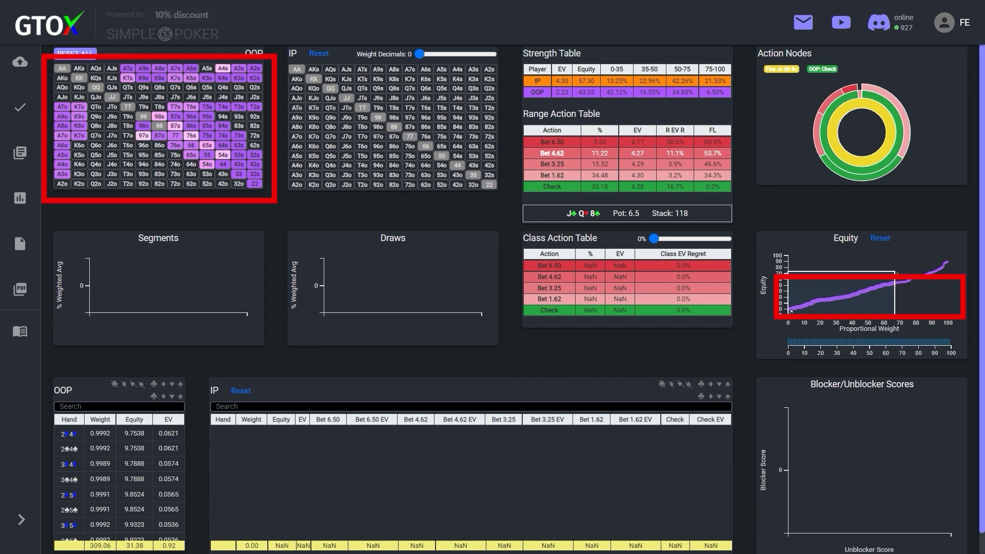
Step: Filter the Equity chart to the OOP hands above the Q♦6♦ combo's equity and inspect them in the OOP matrix, including J8o
left_click_drag(895, 272, 951, 255)
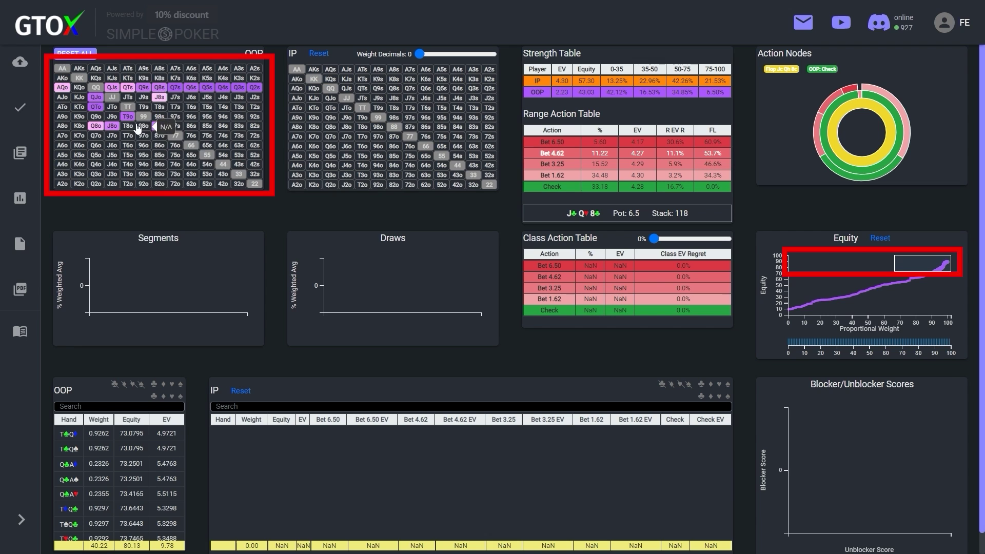
mouse_move(131, 122)
mouse_move(162, 130)
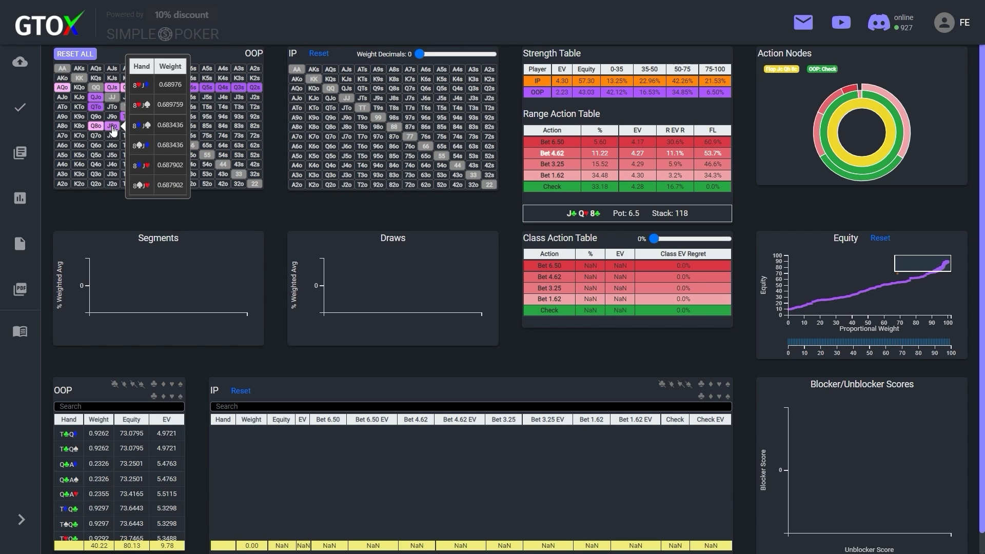
mouse_move(174, 90)
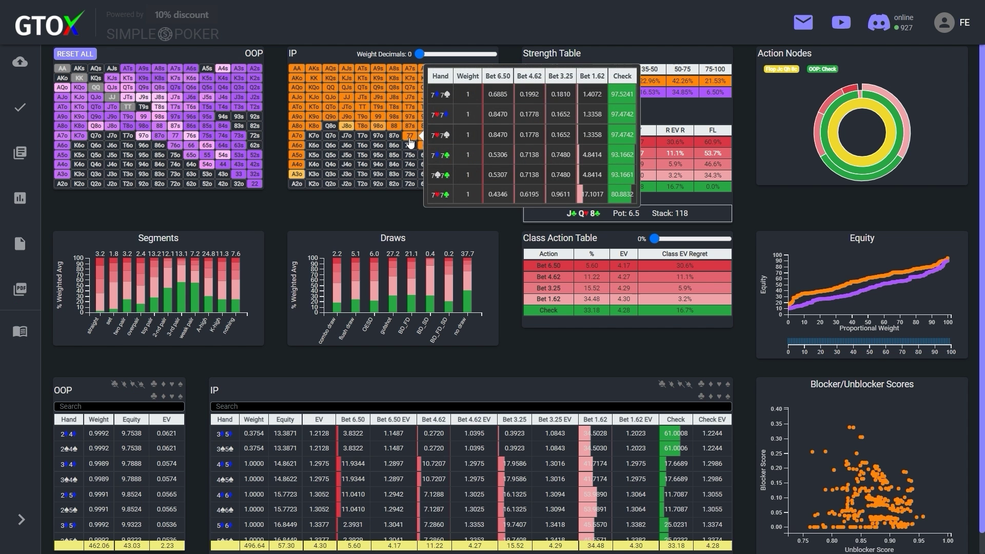
Step: Isolate IP 77 and compare the OOP hands below and above about 50 equity by filtering the Equity chart
left_click(409, 136)
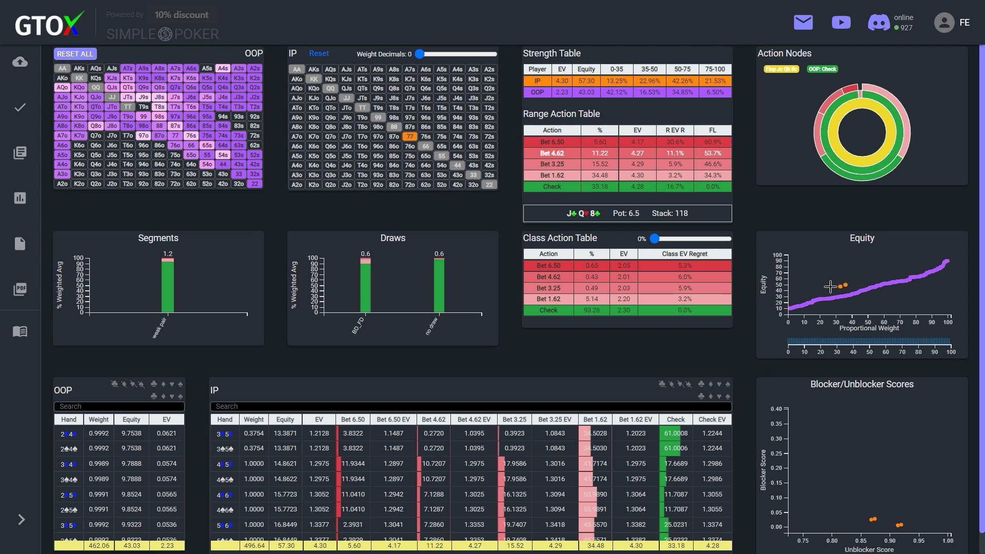
mouse_move(791, 285)
left_mouse_down()
mouse_move(961, 307)
mouse_move(966, 323)
left_mouse_up()
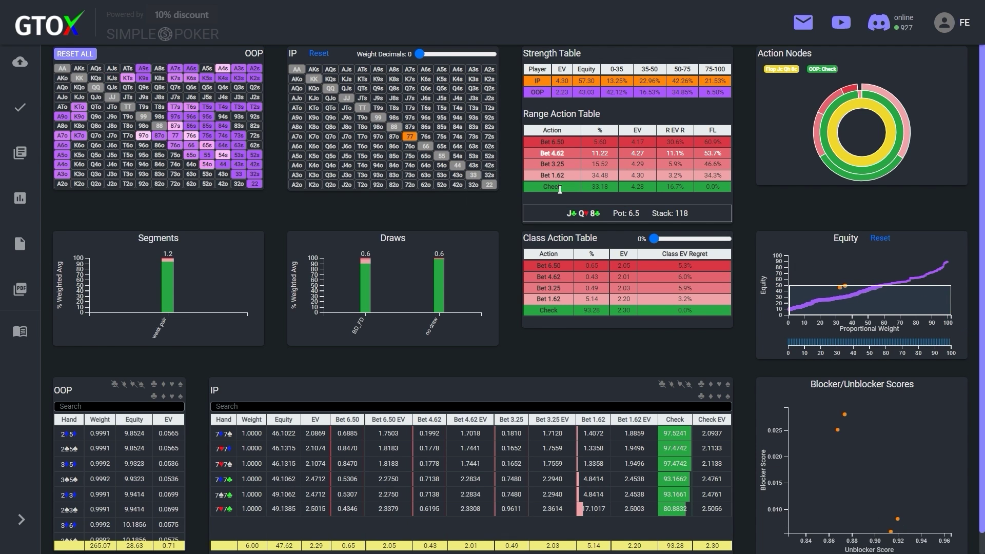
mouse_move(208, 157)
left_click_drag(899, 313, 831, 226)
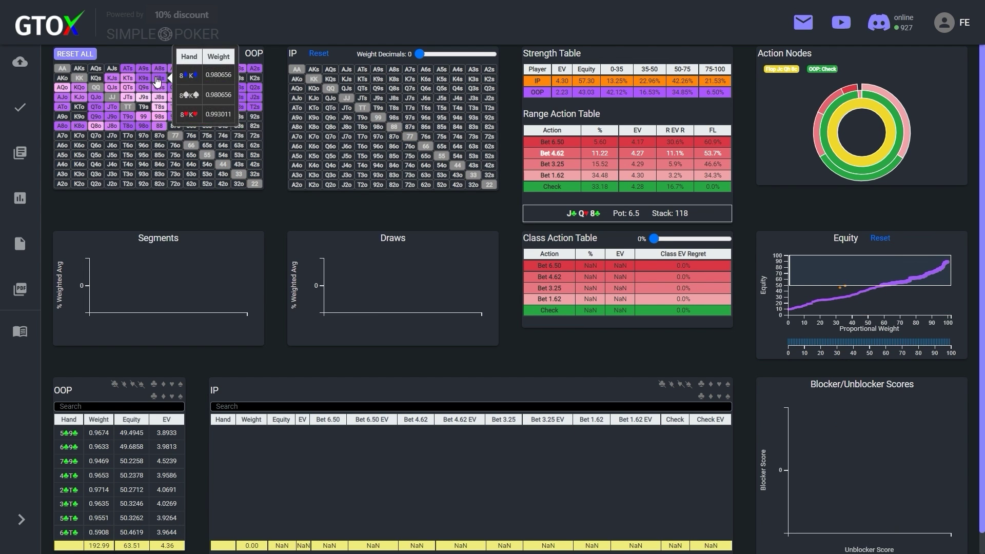
mouse_move(144, 123)
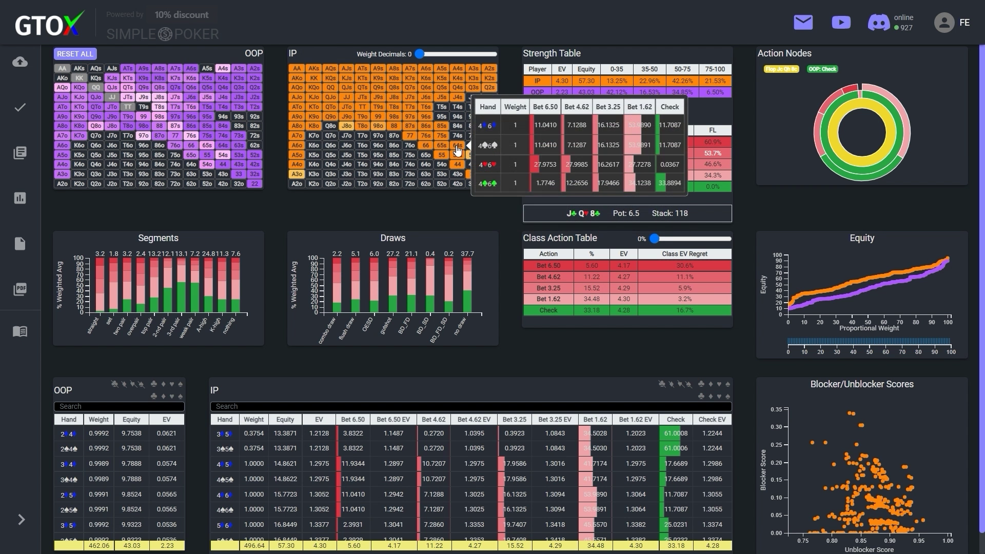
Step: Isolate IP 6♠4♠, filter the Equity chart to OOP hands below and above its equity, and reset the equity and IP hand filters
left_click(457, 146)
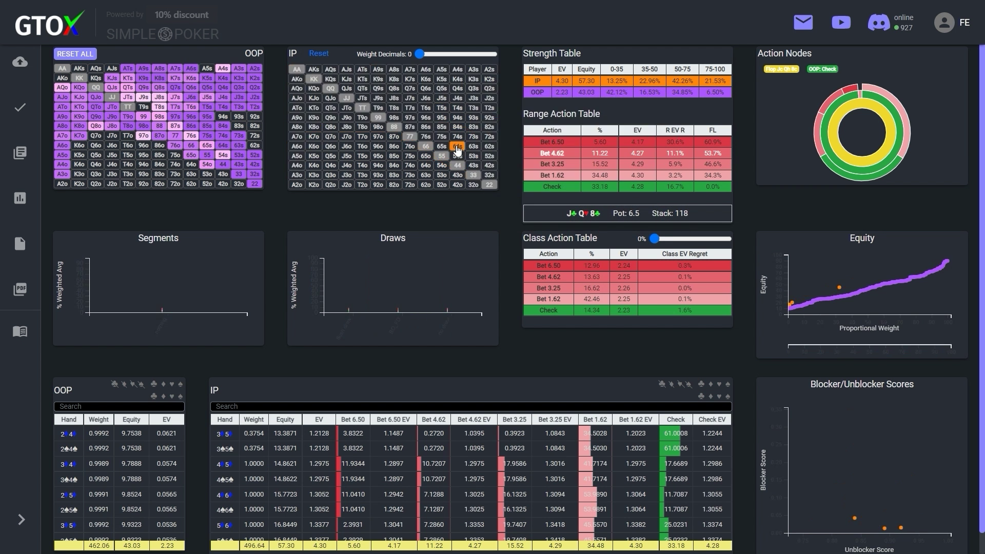
left_click(253, 450)
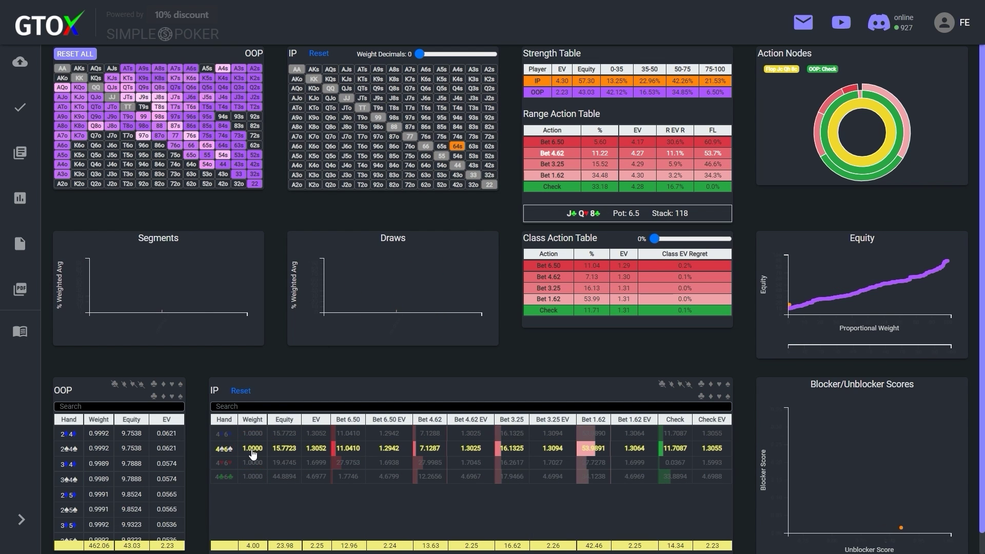
left_click_drag(787, 305, 813, 315)
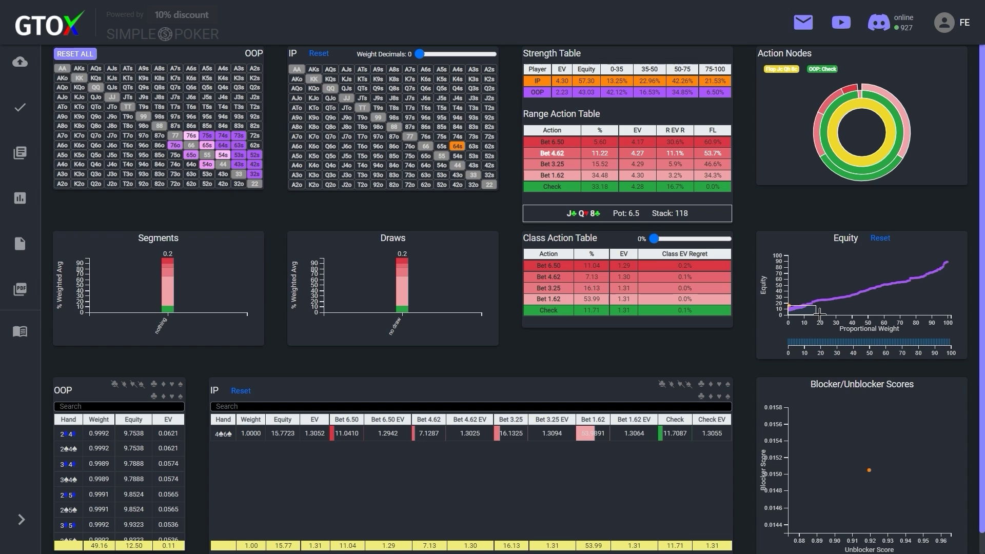
left_click_drag(815, 313, 979, 320)
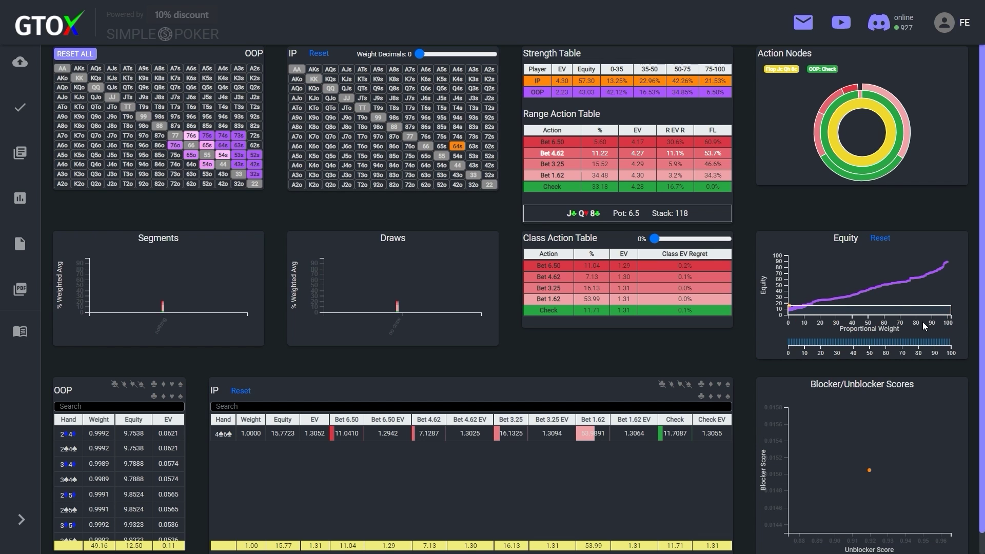
left_click(909, 313)
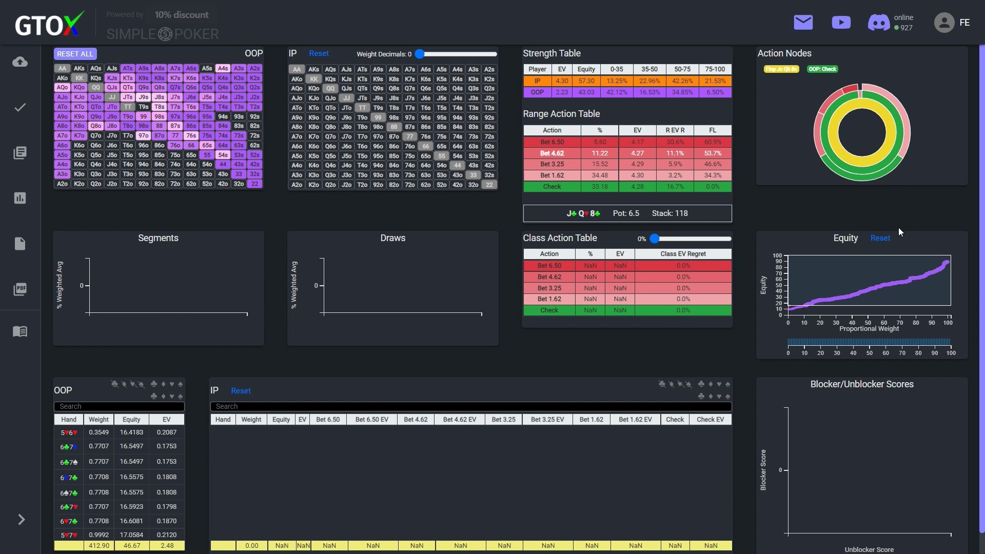
left_click(885, 238)
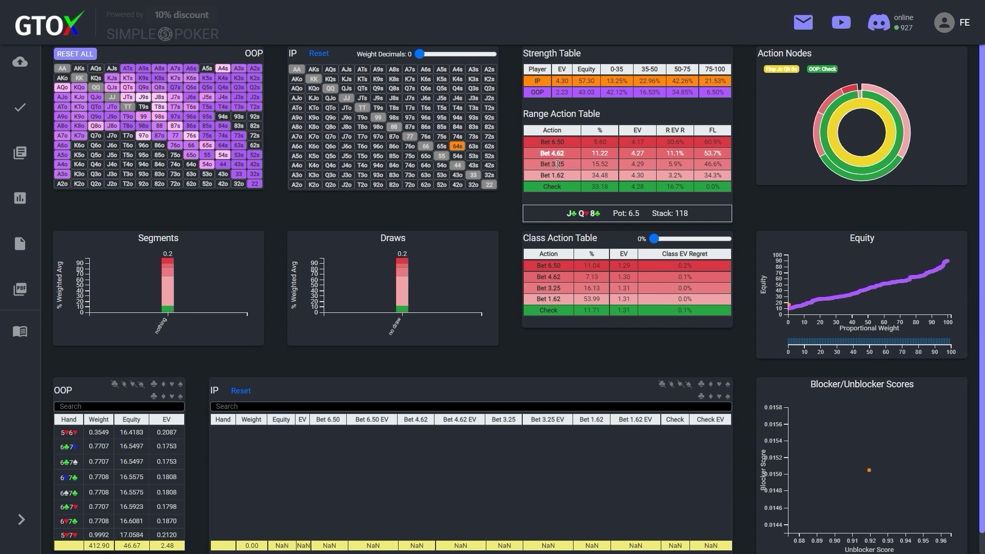
left_click(323, 55)
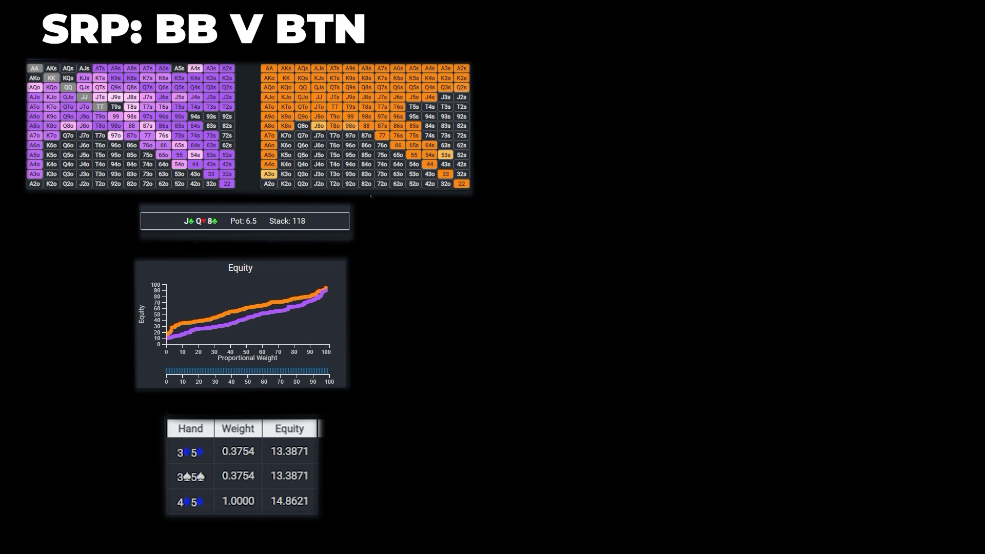
Step: Isolate AJs in the IP range of the BB v BTN single-raised pot and in the OOP range of the CO v BTN 3-bet pot
left_click(318, 69)
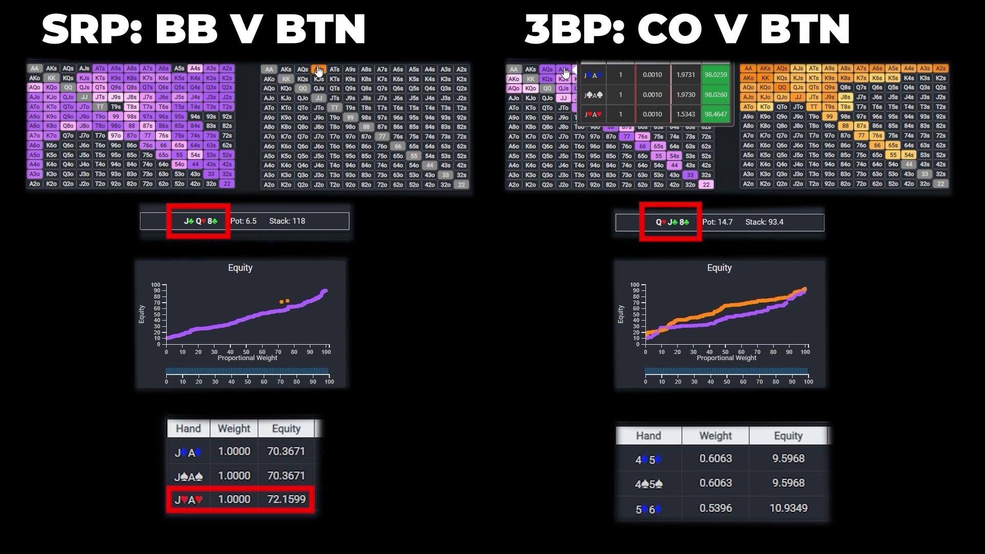
left_click(564, 71)
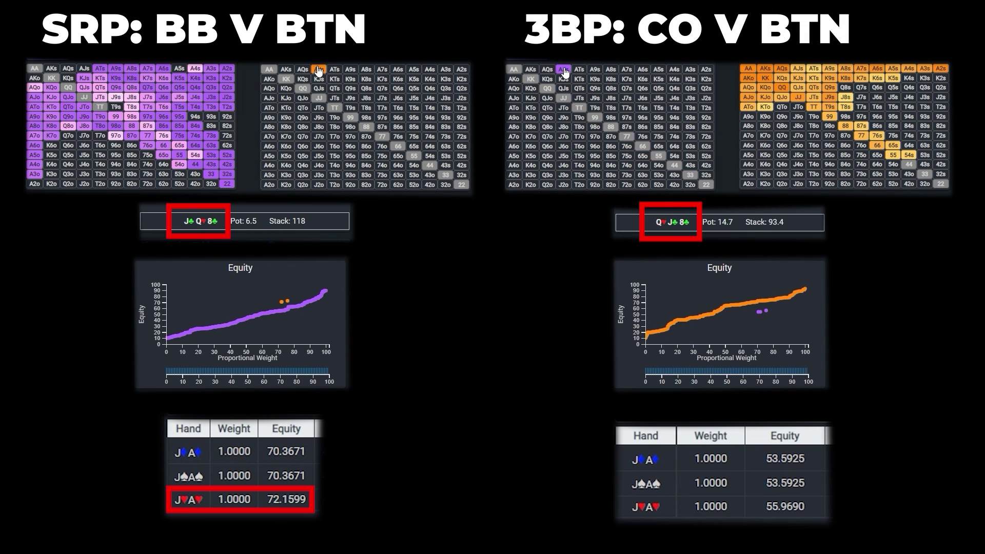